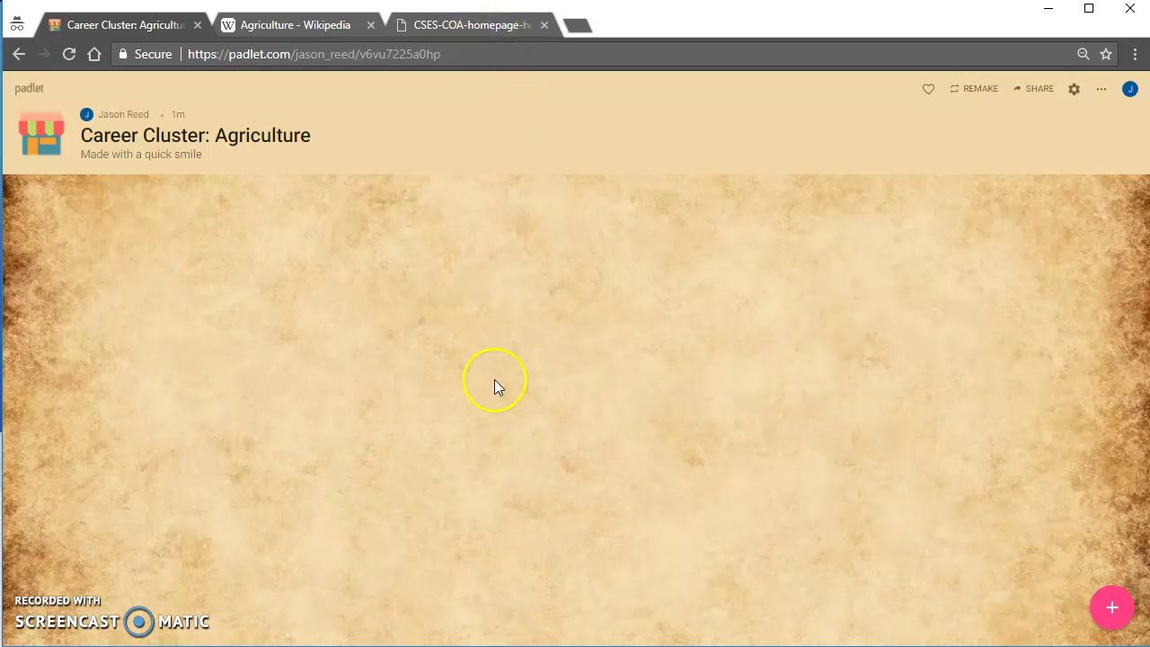
# - Create a post titled 'Agriculture: What is it?' with body 'It is for people who love working outside.'
pyautogui.click(1110, 609)
pyautogui.write('Agriculture:  What is it?')
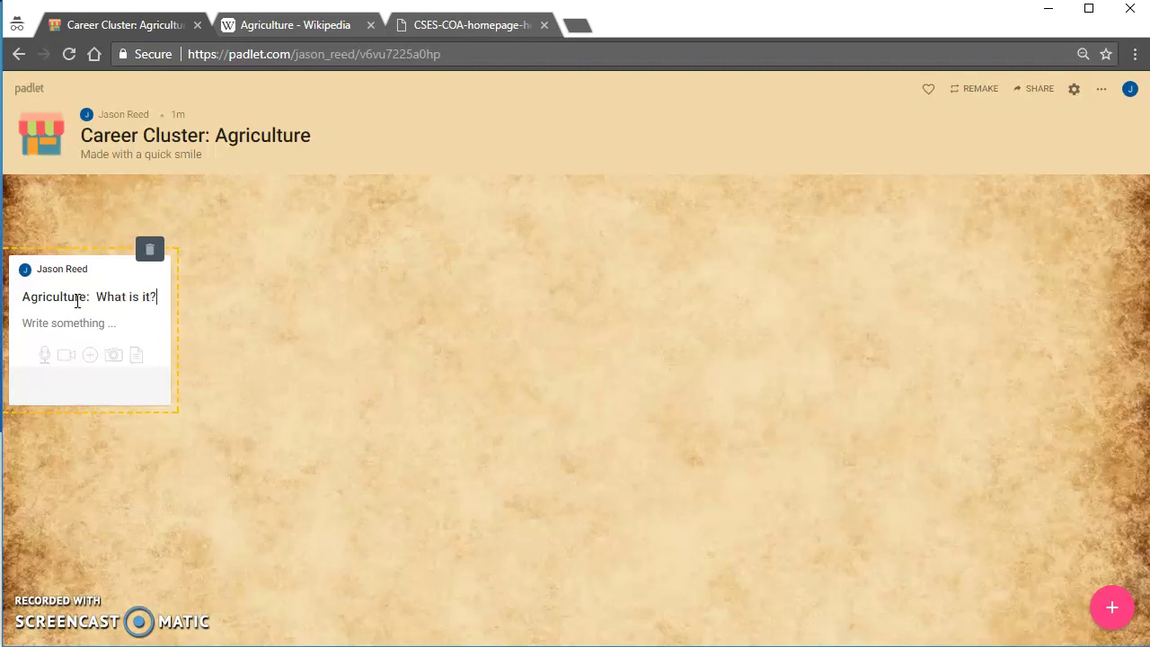
pyautogui.click(45, 322)
pyautogui.write('working outside.')
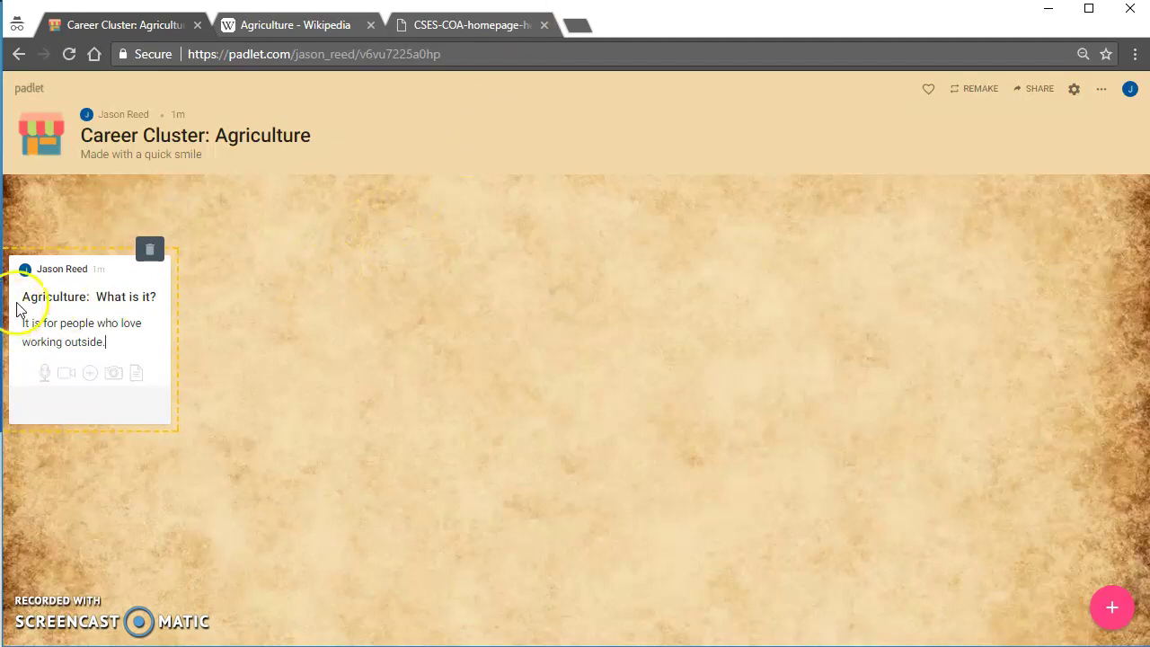
pyautogui.click(62, 379)
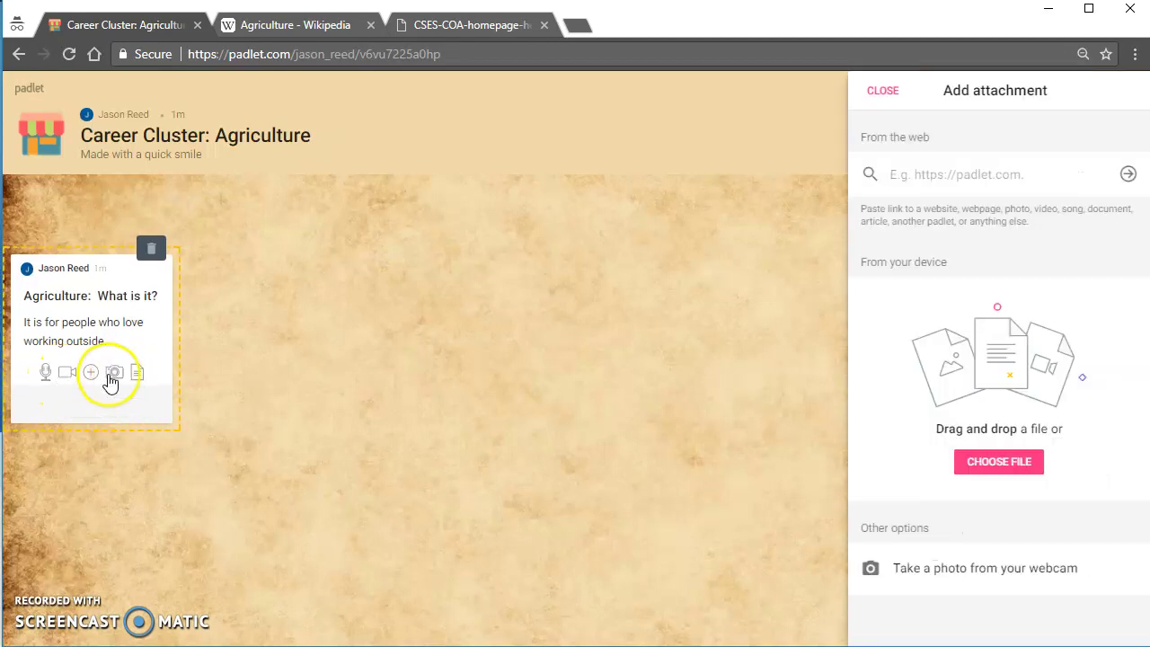
pyautogui.click(969, 186)
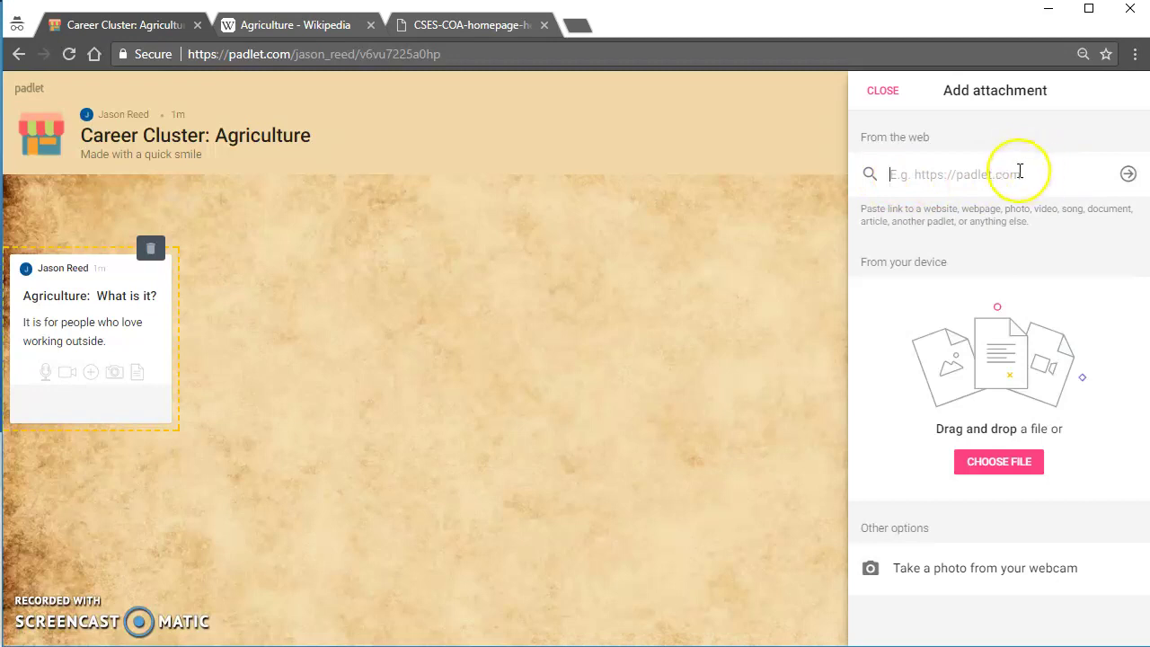
pyautogui.click(321, 28)
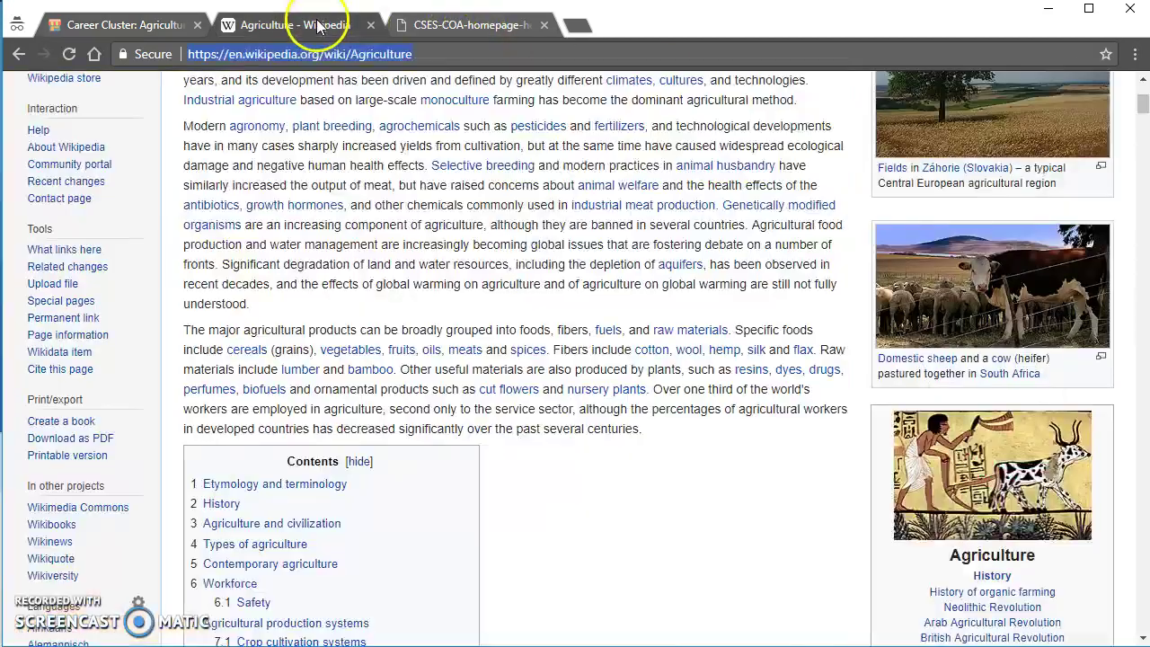
pyautogui.click(420, 24)
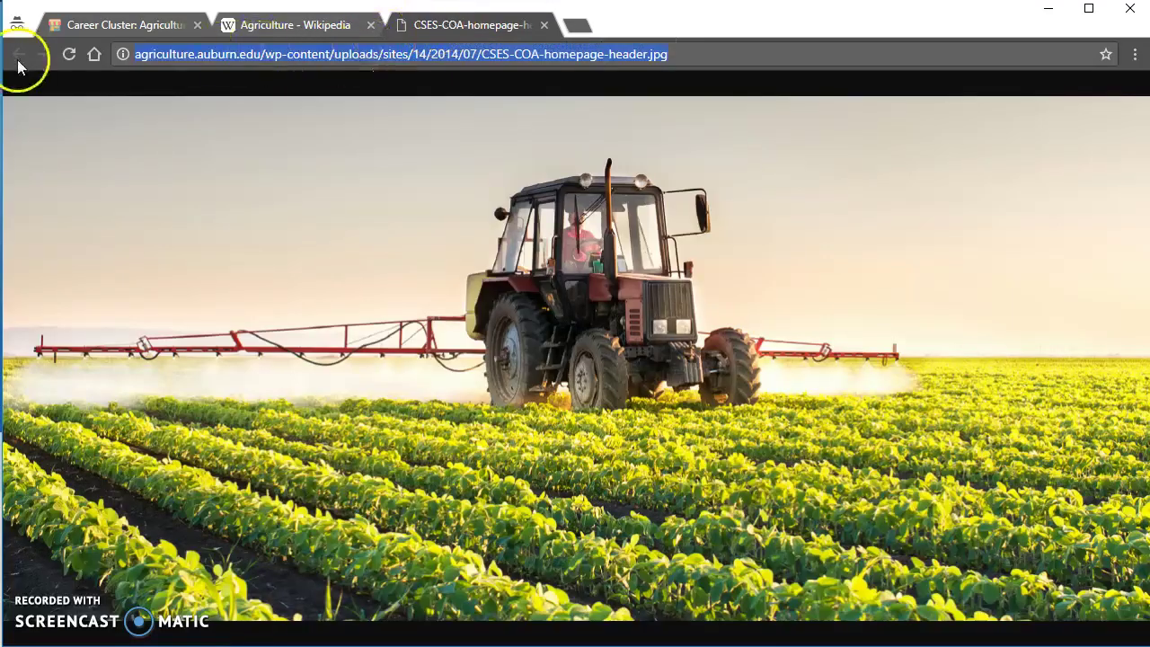
pyautogui.click(292, 27)
pyautogui.click(544, 25)
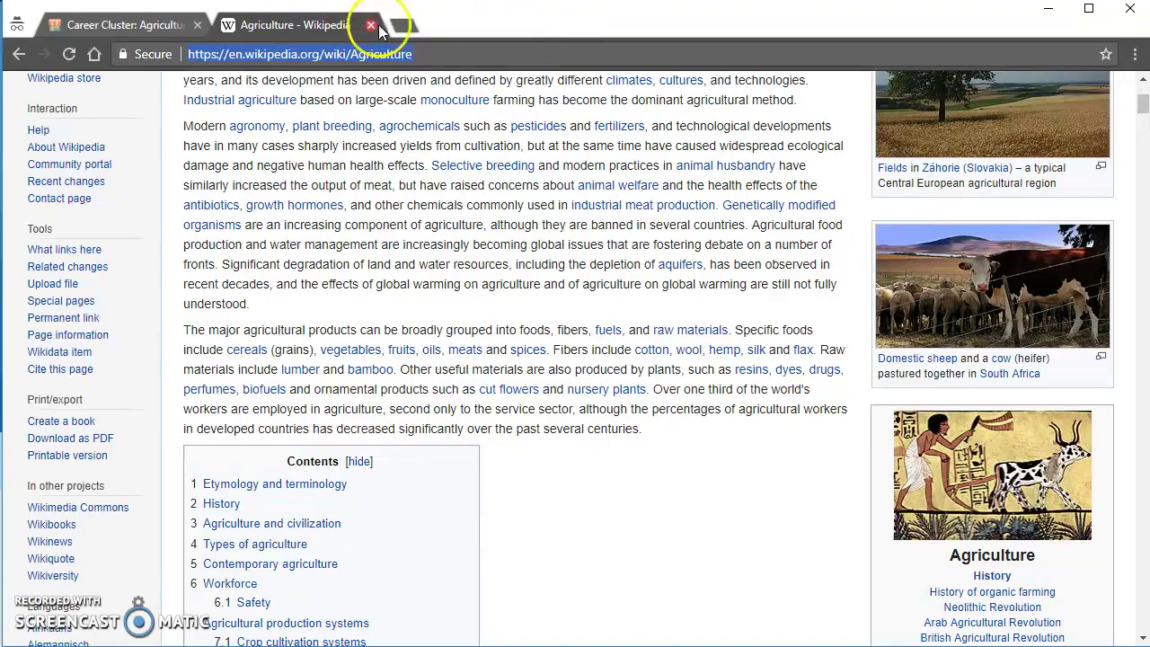
pyautogui.write('www.')
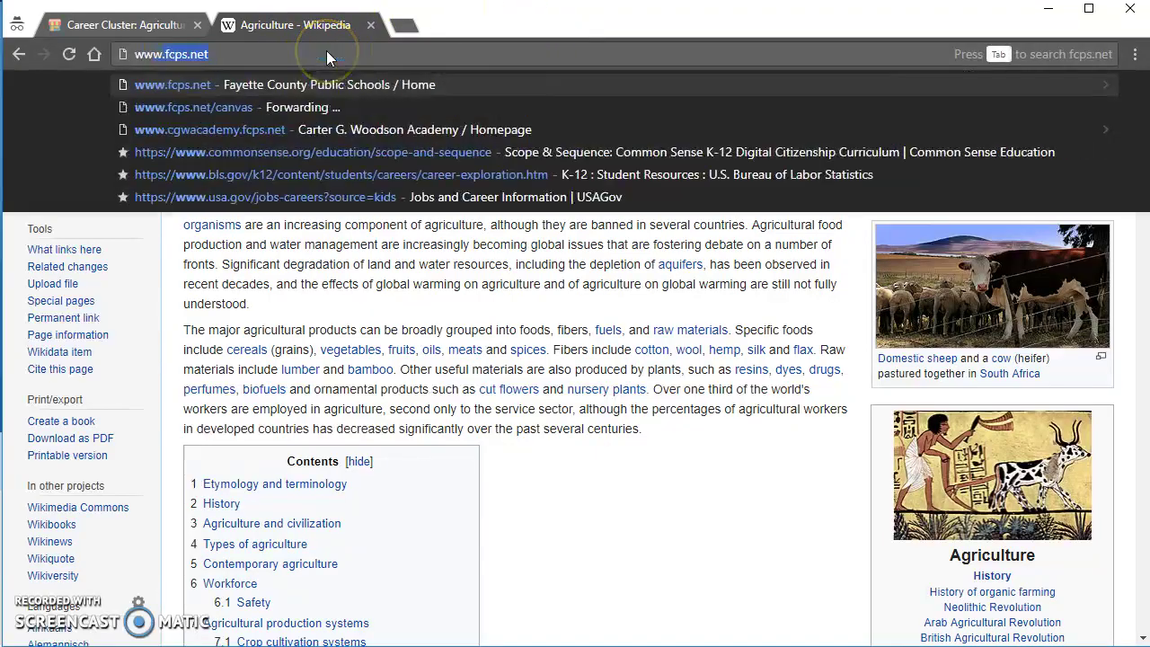
pyautogui.write('google.com')
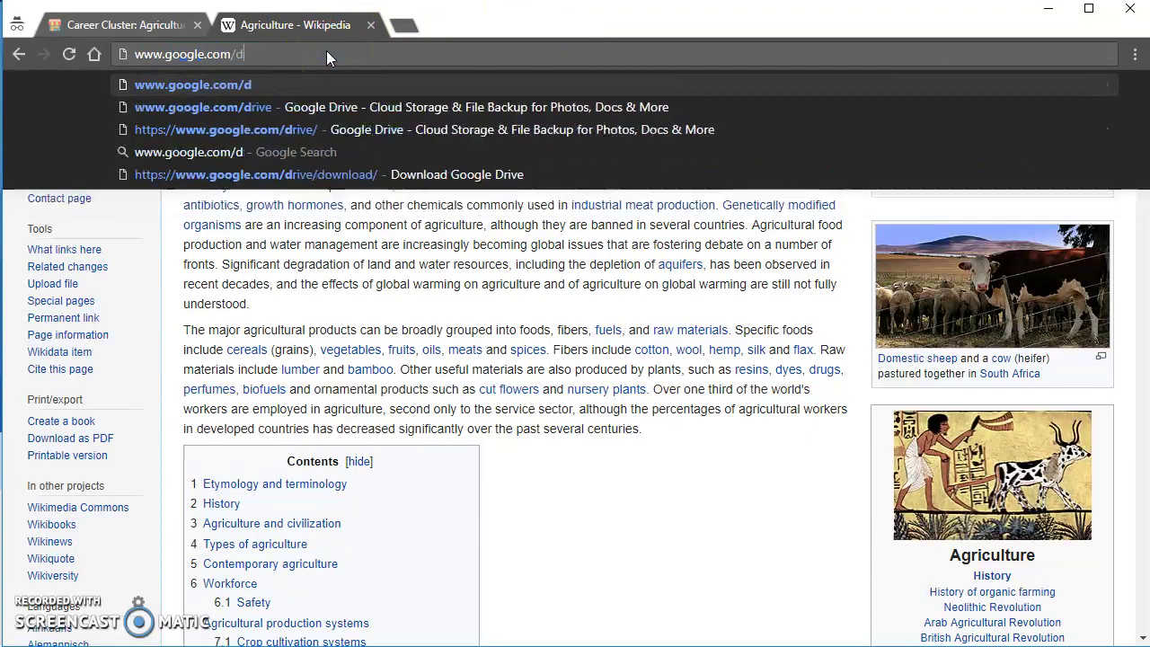
pyautogui.press('Return')
# - Search images for 'agriculture', open the tractor-spraying-crops photo full size, and copy its address
pyautogui.write('agr')
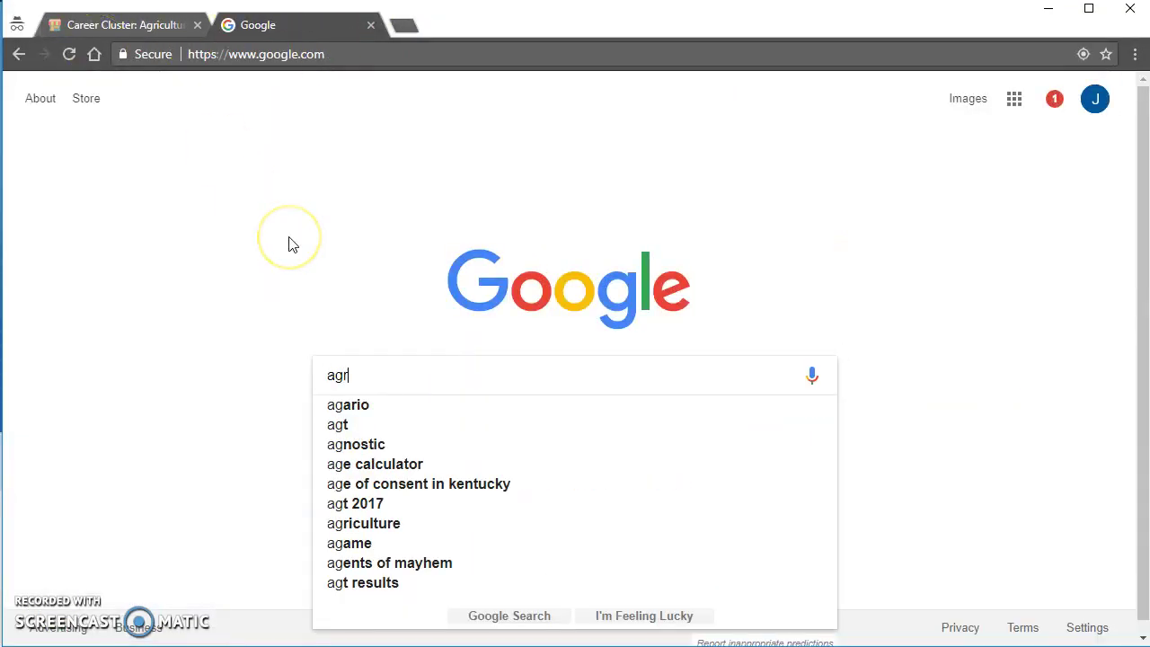
pyautogui.write('iculture')
pyautogui.press('Return')
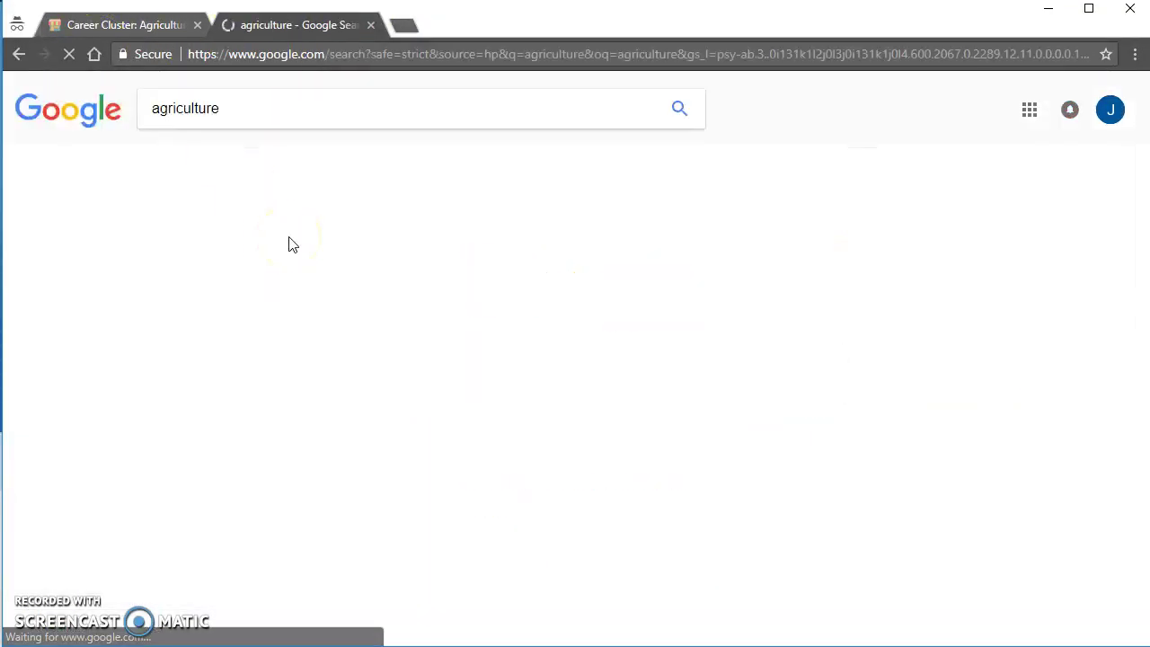
pyautogui.click(269, 161)
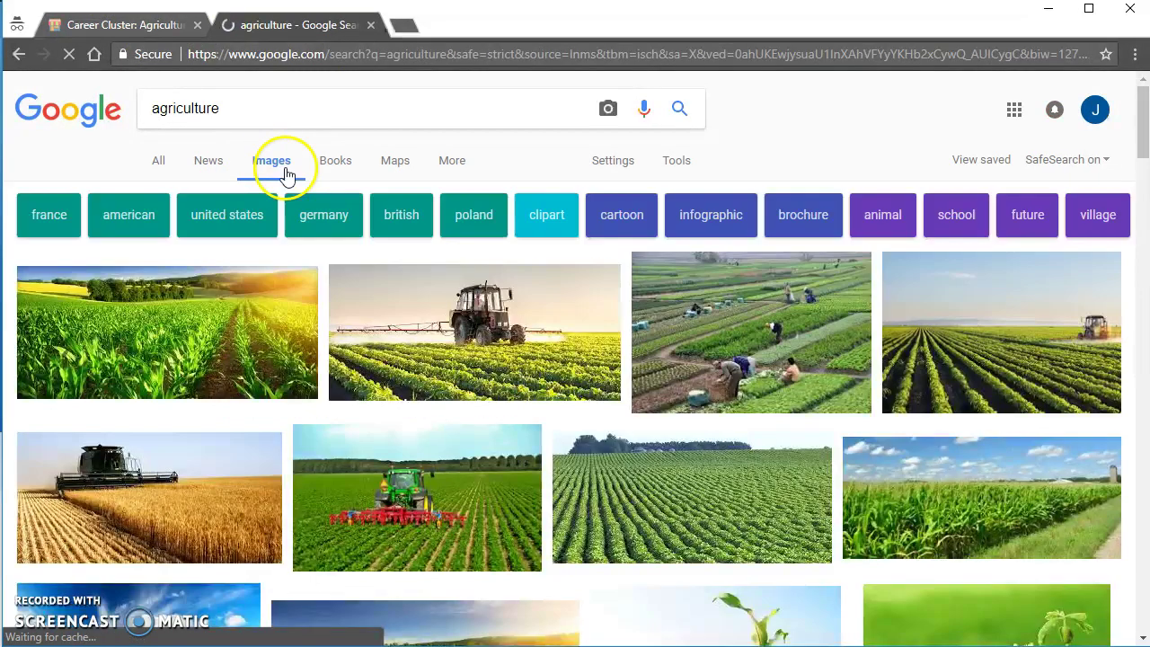
pyautogui.click(379, 330)
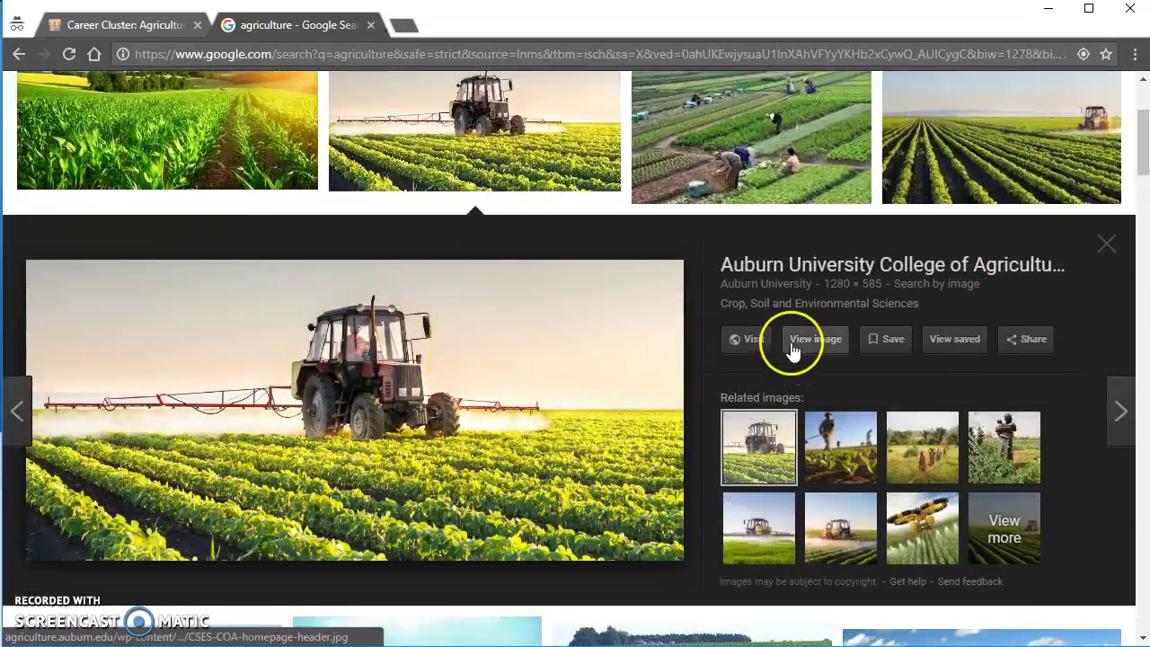
pyautogui.click(805, 344)
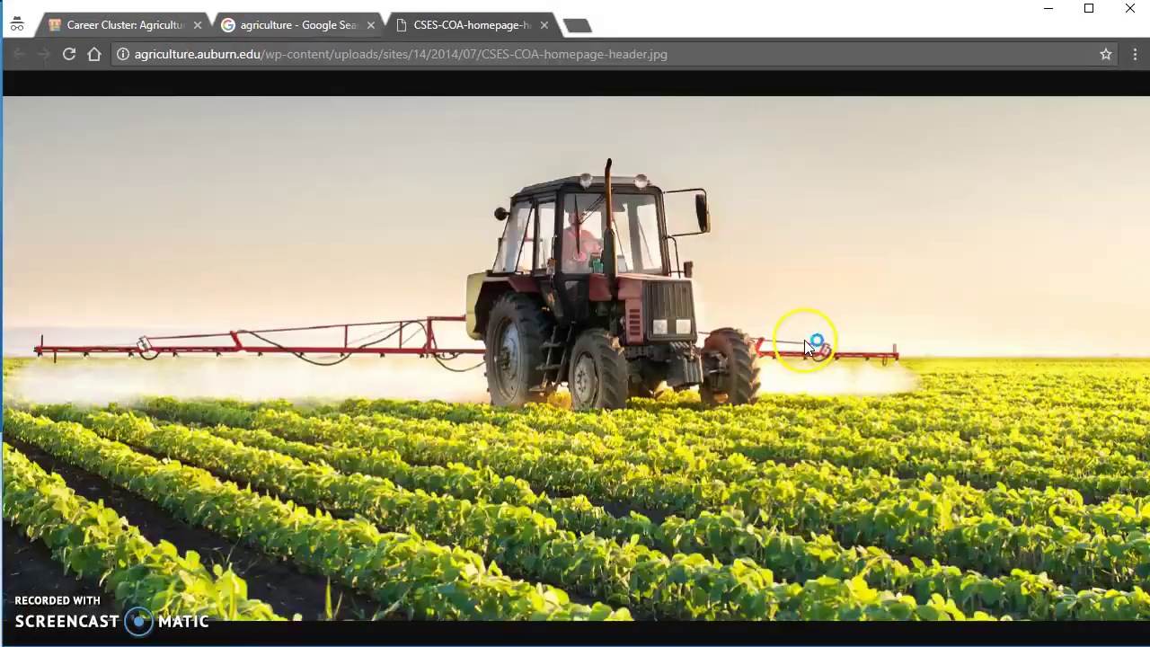
pyautogui.click(706, 64)
pyautogui.rightClick(456, 55)
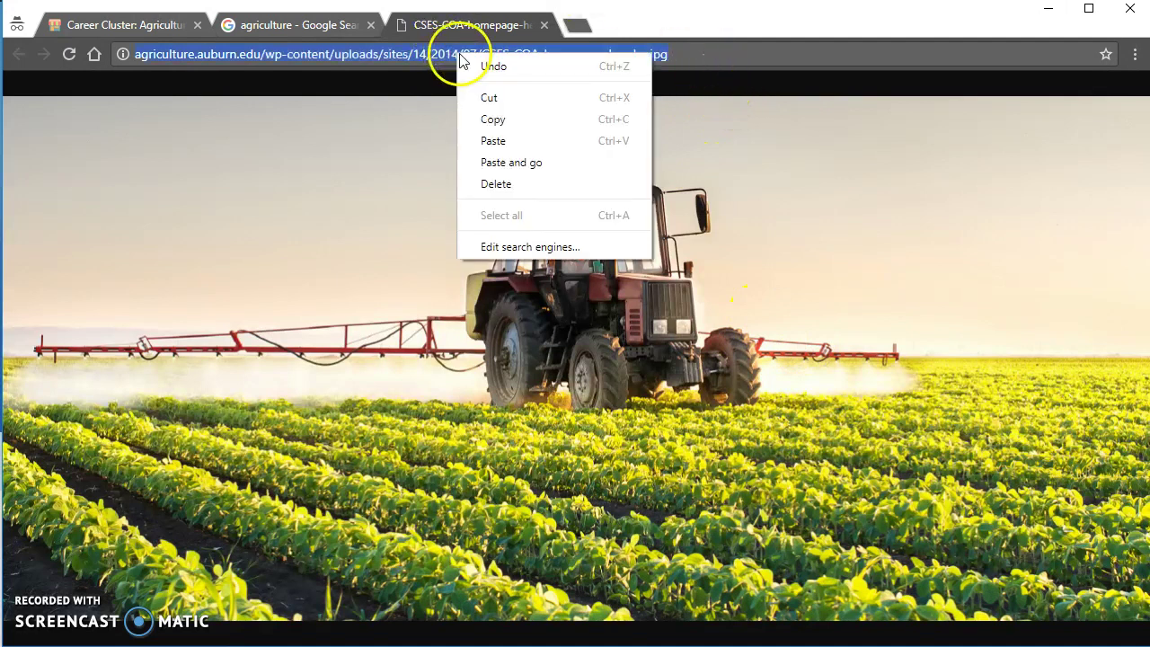
pyautogui.click(494, 119)
# - Paste the tractor image link into the Agriculture post, confirm it, and nudge the post right
pyautogui.click(151, 27)
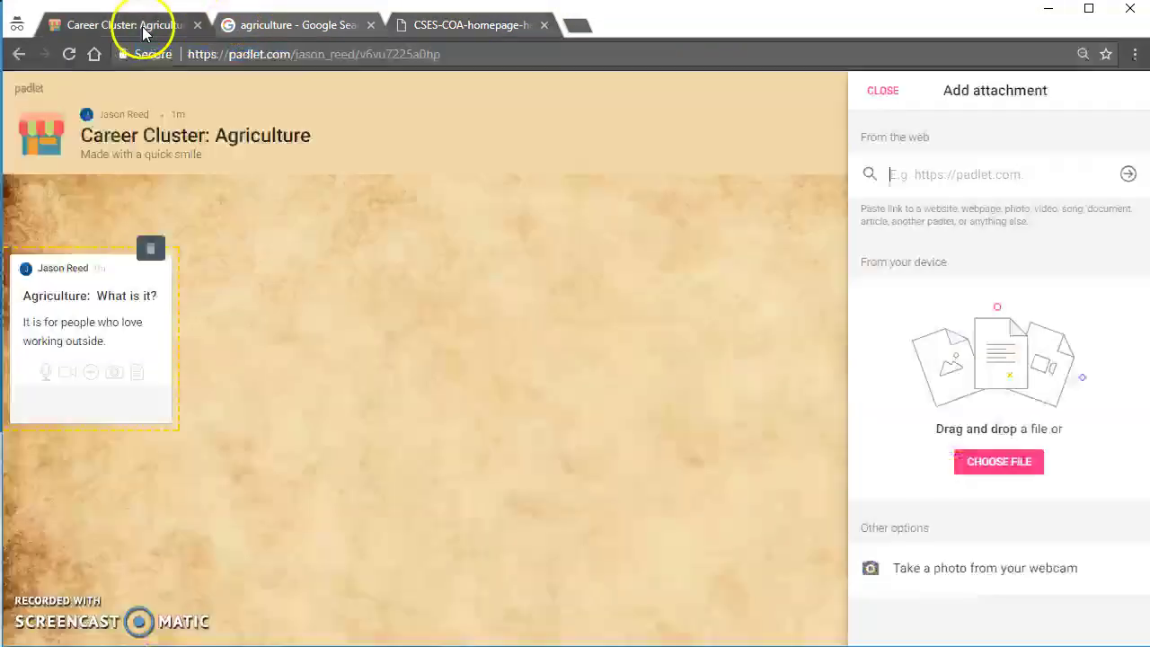
pyautogui.rightClick(996, 173)
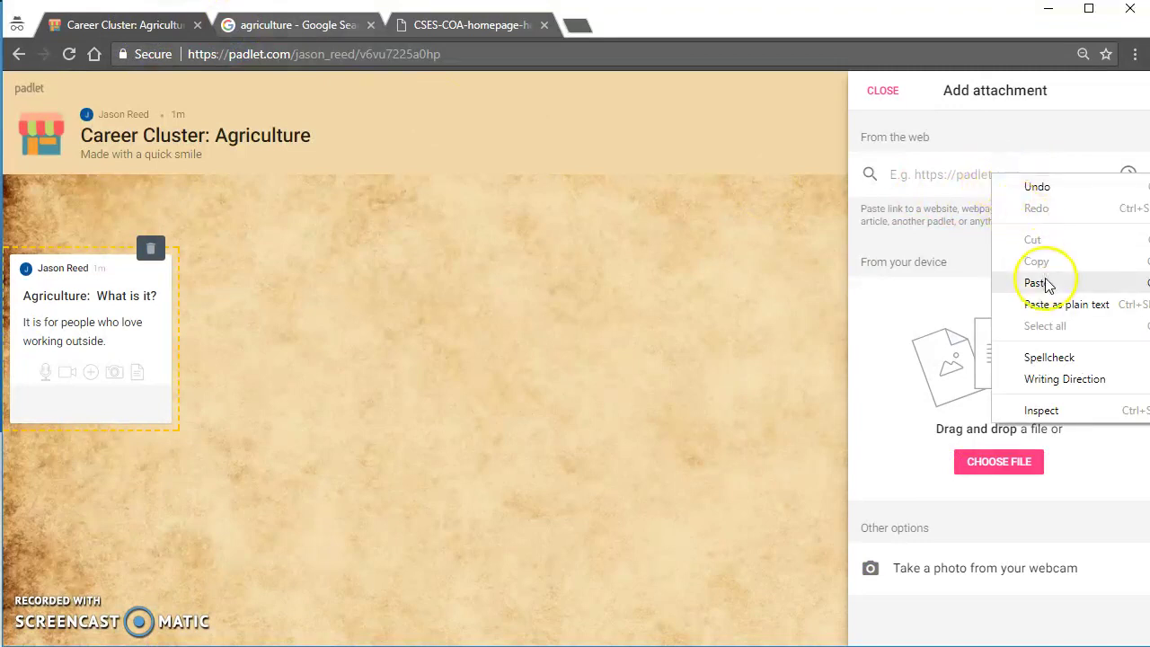
pyautogui.click(1004, 280)
pyautogui.click(1128, 173)
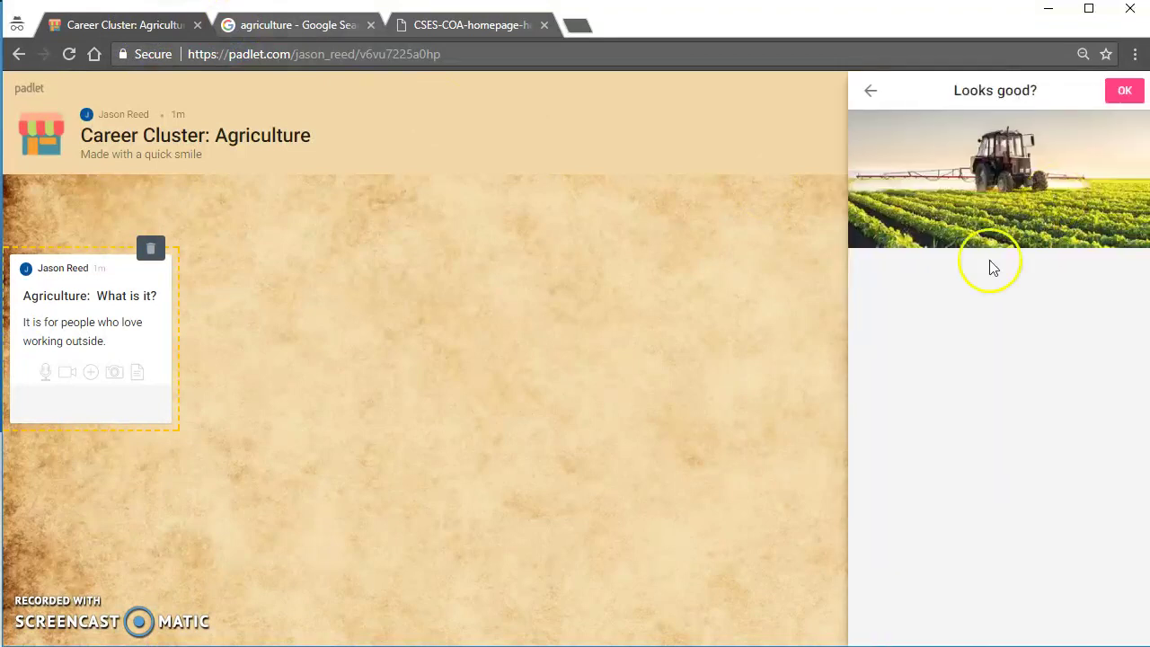
pyautogui.click(1123, 91)
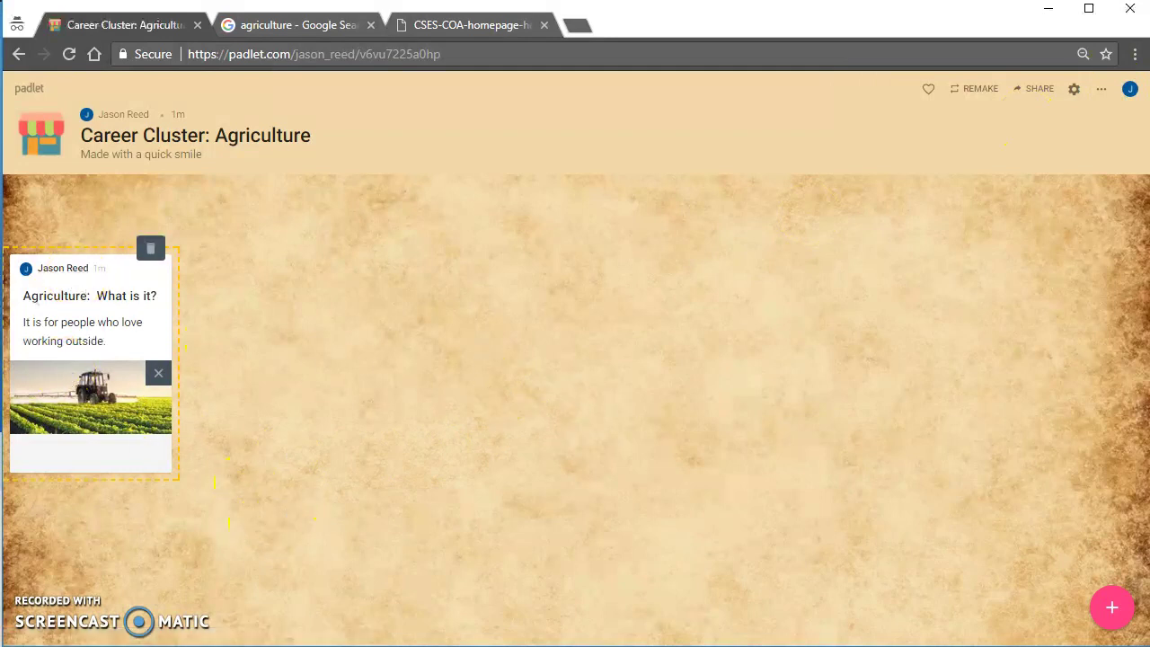
pyautogui.moveTo(35, 264); pyautogui.dragTo(113, 278)
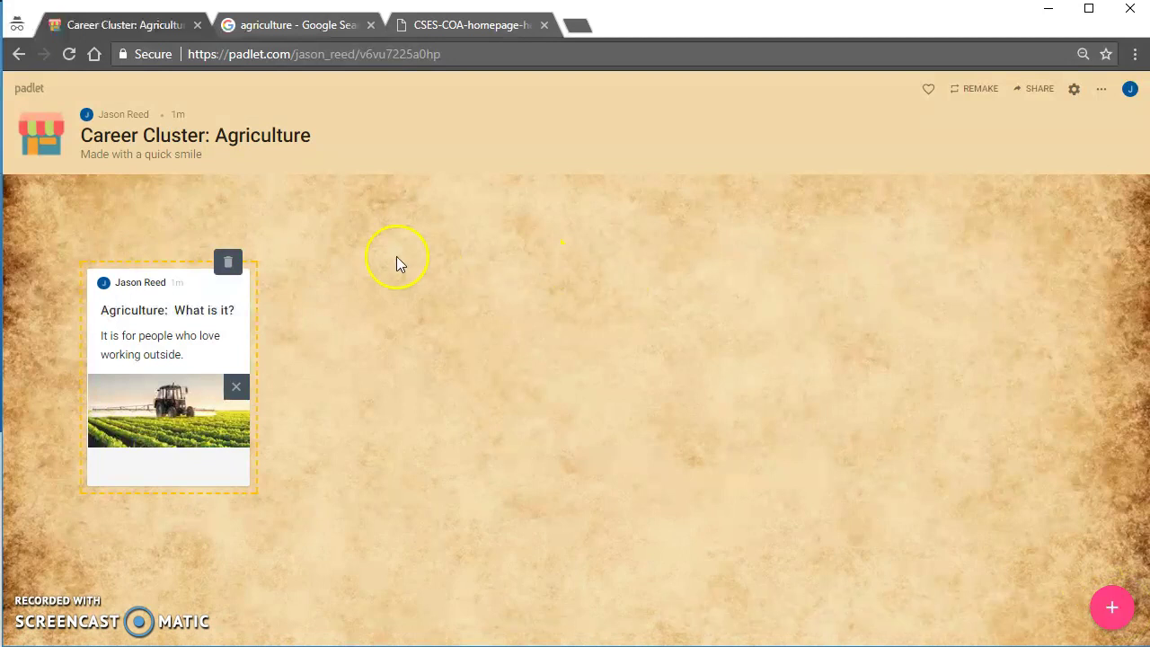
# - Add a second post titled 'Blurb' with placeholder body 'afdasfsaf' beside the first
pyautogui.doubleClick(431, 240)
pyautogui.write('Blurb')
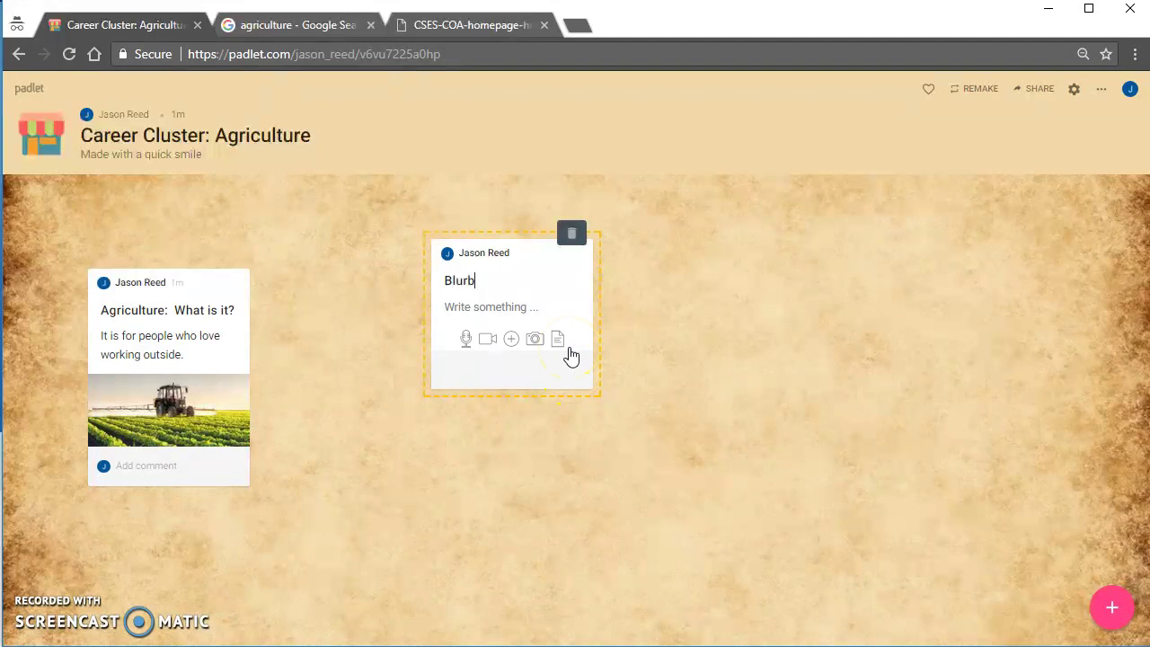
pyautogui.click(467, 310)
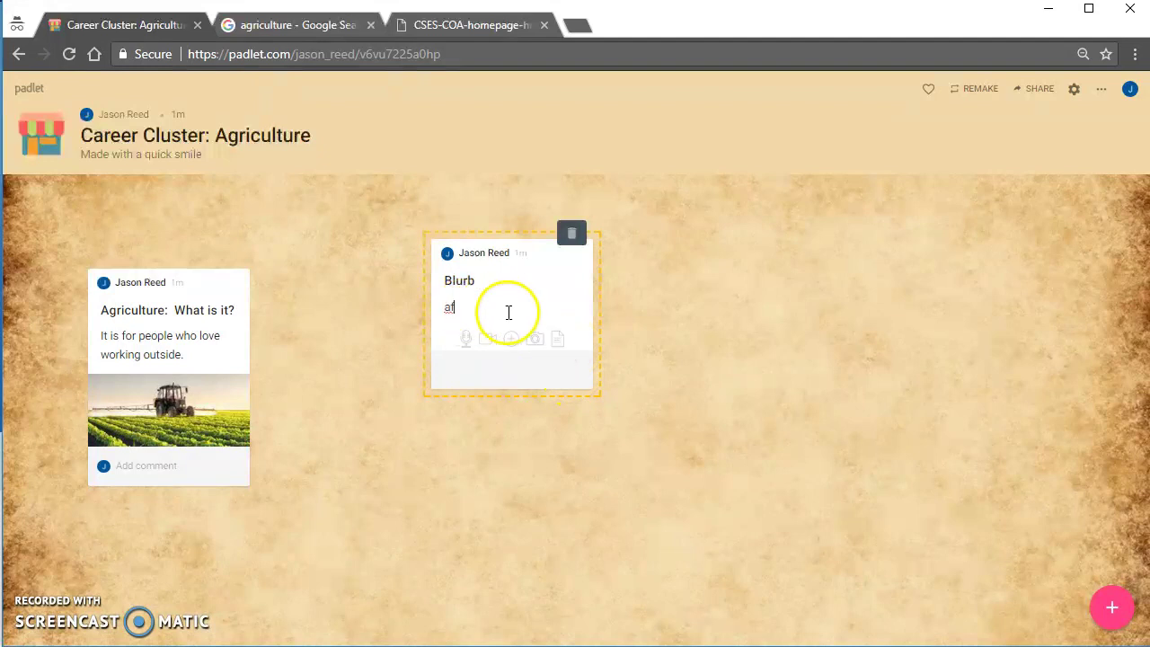
pyautogui.write('afdasfsaf')
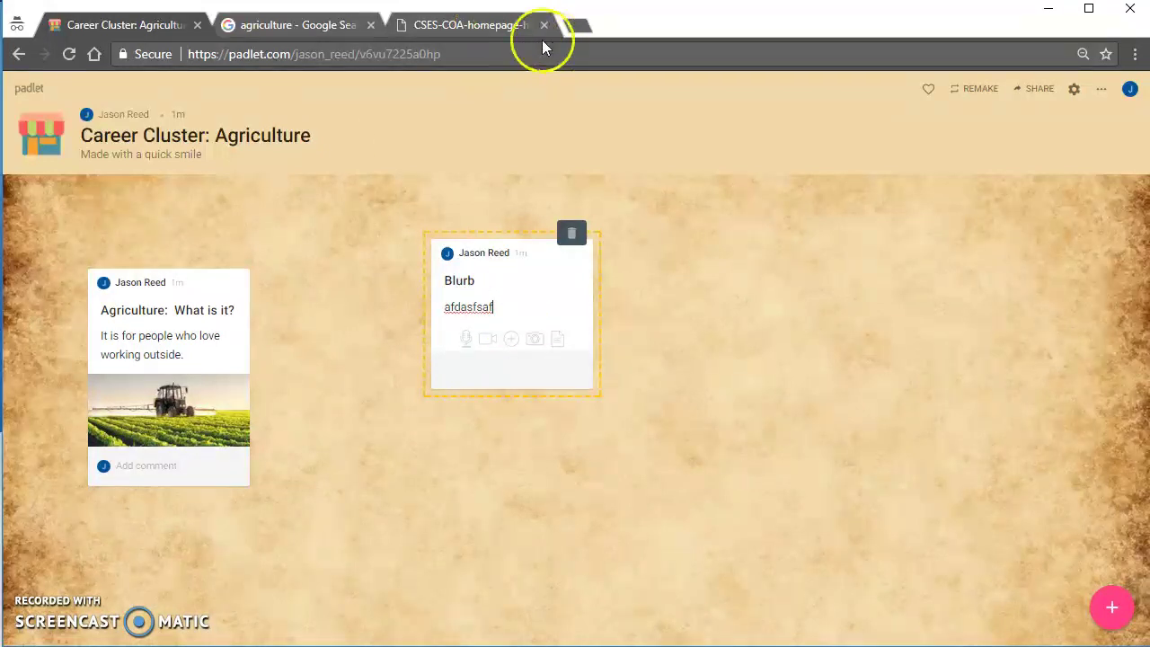
pyautogui.click(493, 36)
# - Open 'Successful Farming | at Agriculture.com' from Google's agriculture web results
pyautogui.click(543, 26)
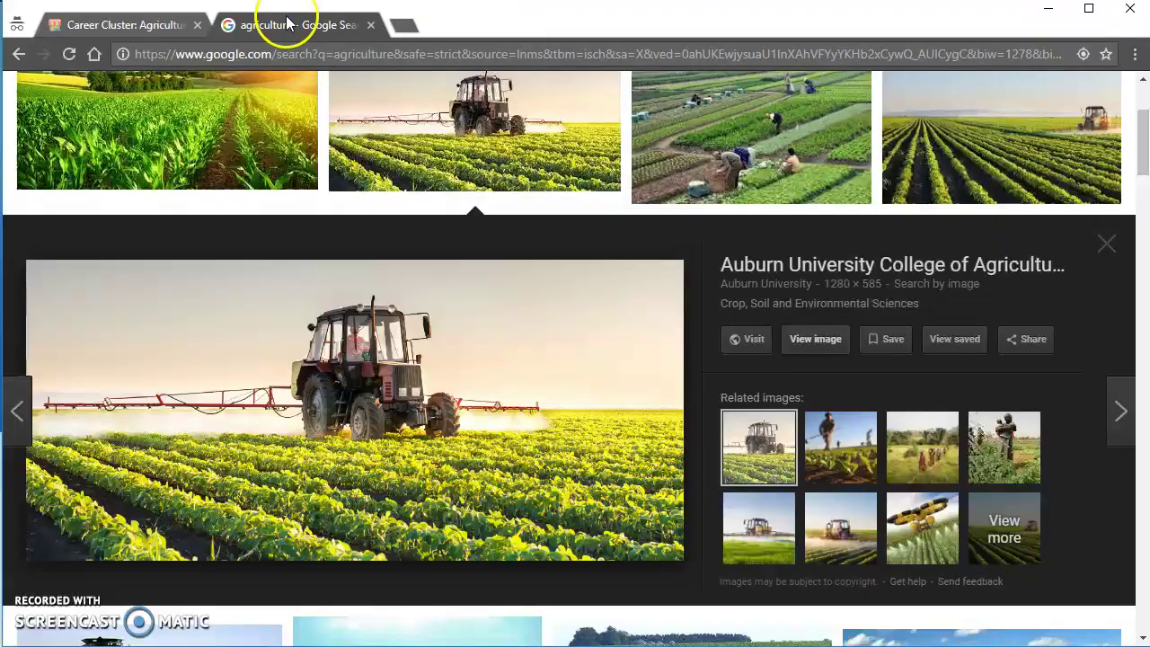
pyautogui.scroll(3, 259, 225)
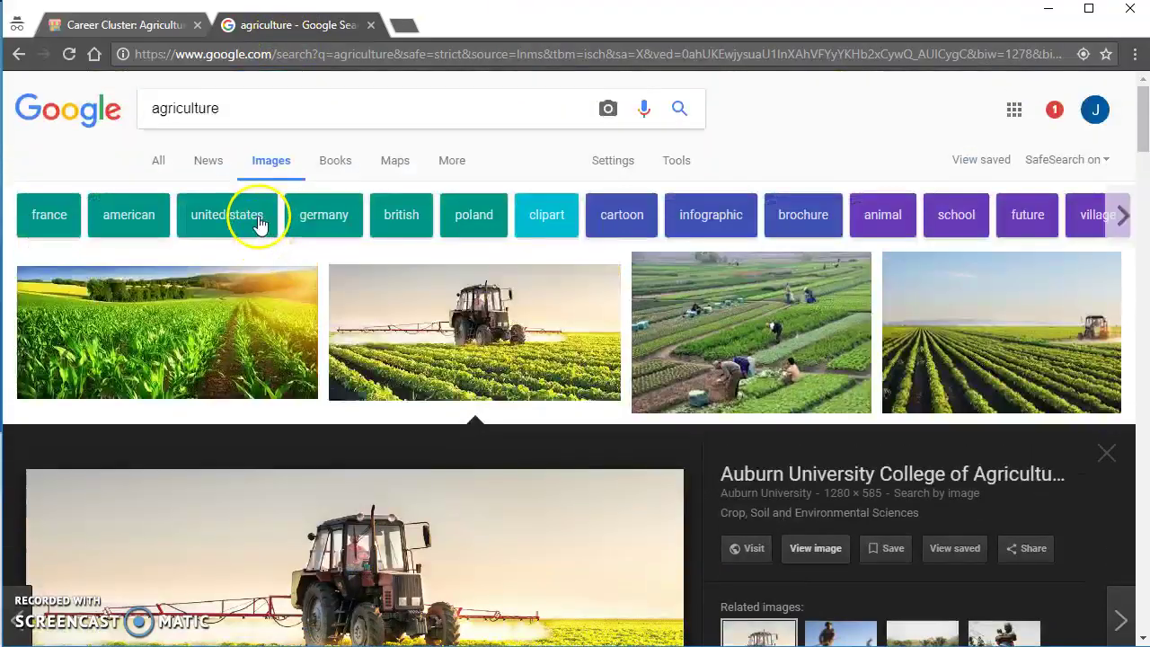
pyautogui.click(160, 162)
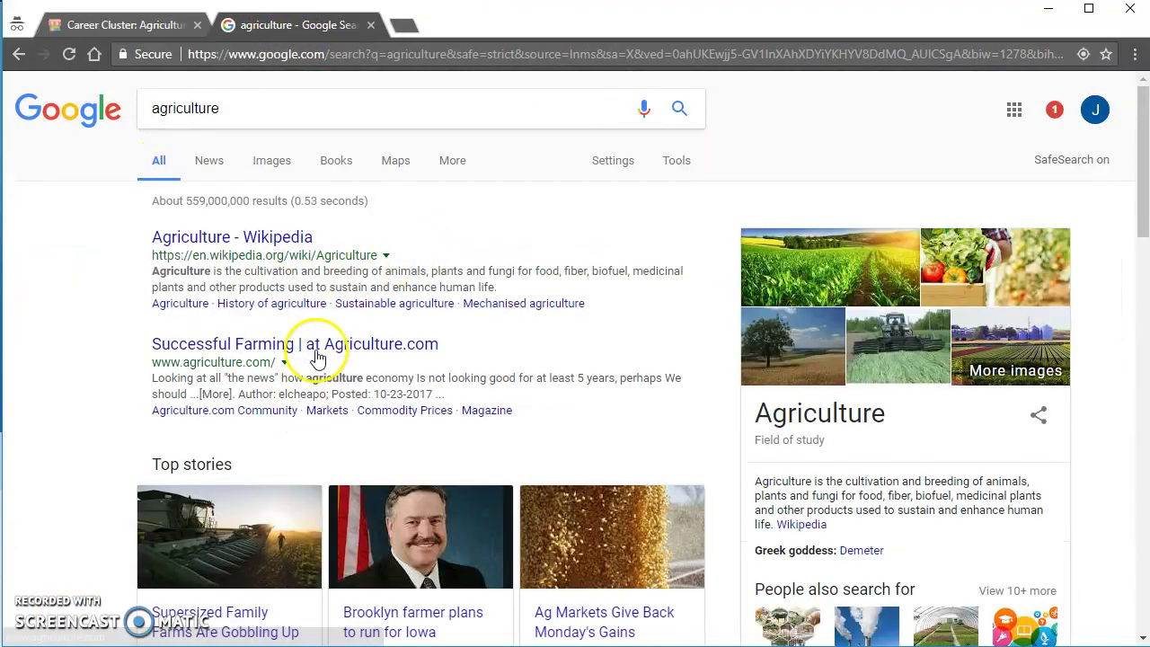
pyautogui.click(381, 344)
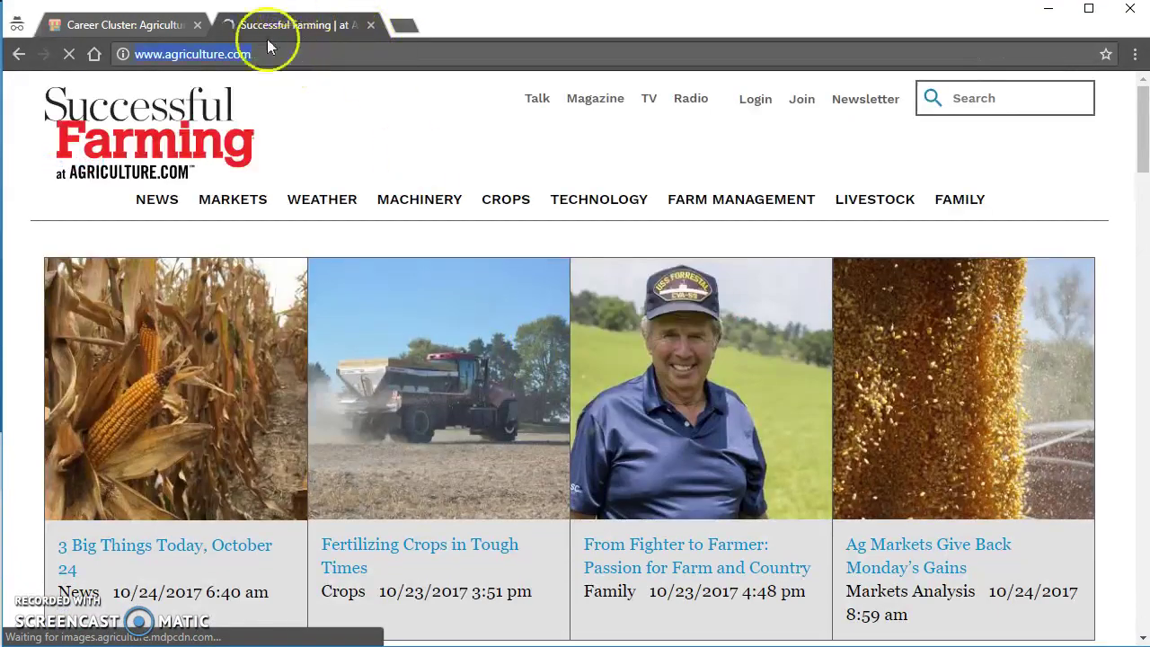
pyautogui.click(162, 25)
# - Paste the agriculture.com URL as the Blurb post's link and confirm the Successful Farming preview
pyautogui.click(510, 337)
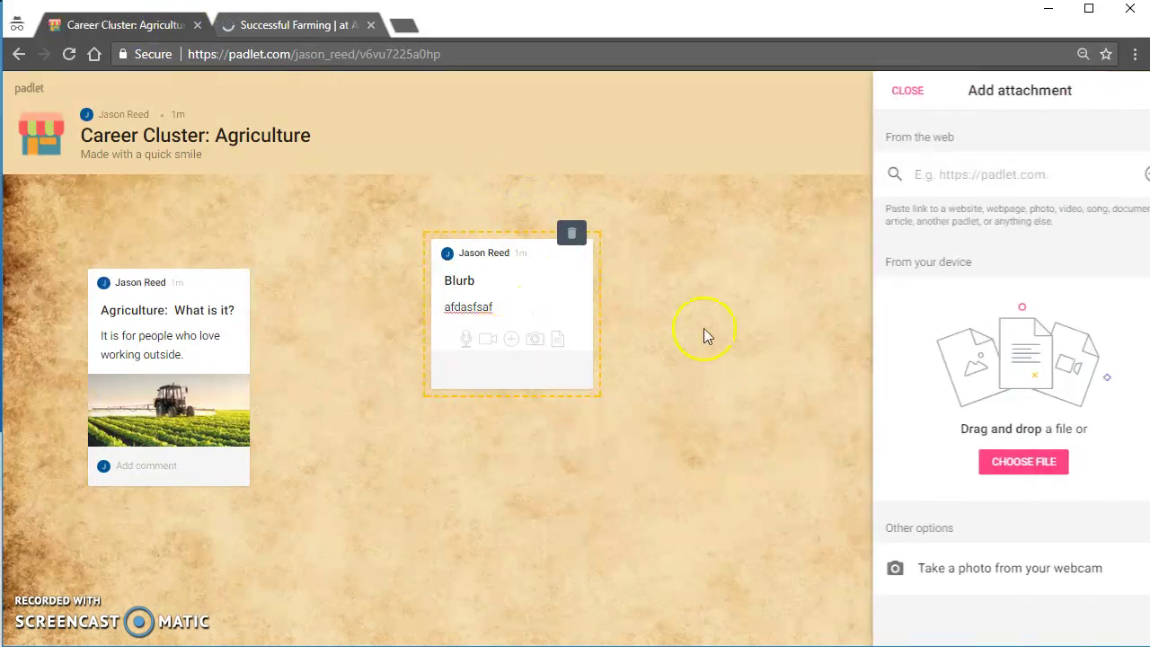
pyautogui.hotkey('ctrl', 'v')
pyautogui.click(1127, 174)
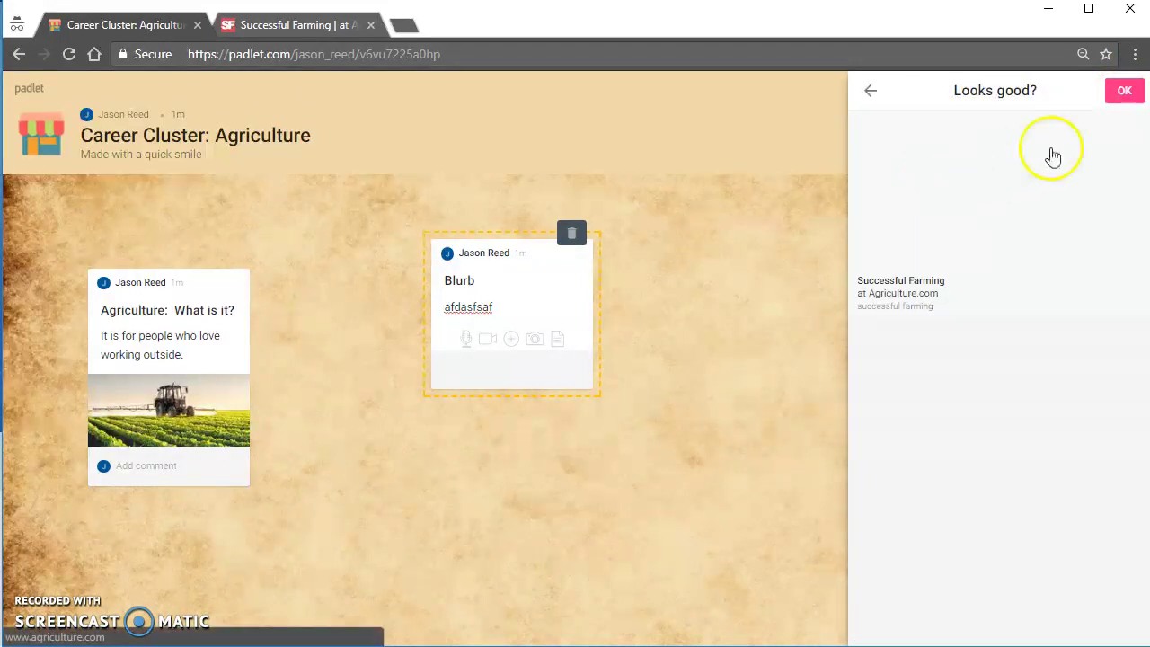
pyautogui.click(1124, 93)
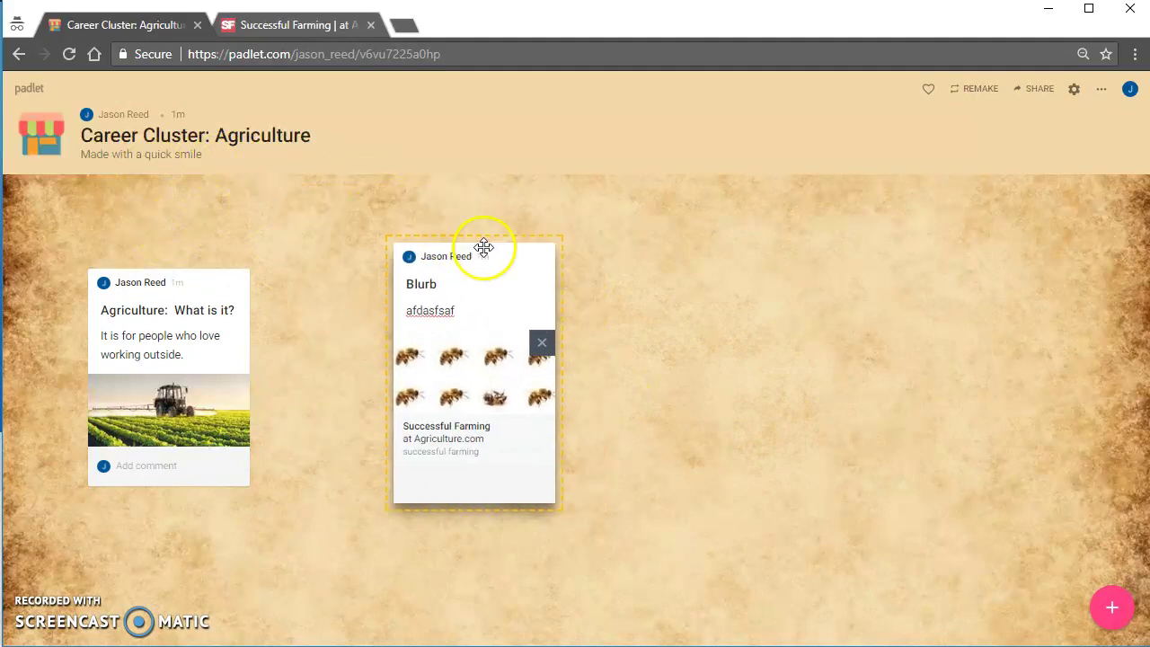
# - Move the Blurb post higher and the Agriculture post slightly lower and right
pyautogui.moveTo(467, 258); pyautogui.dragTo(494, 204)
pyautogui.moveTo(186, 286); pyautogui.dragTo(199, 345)
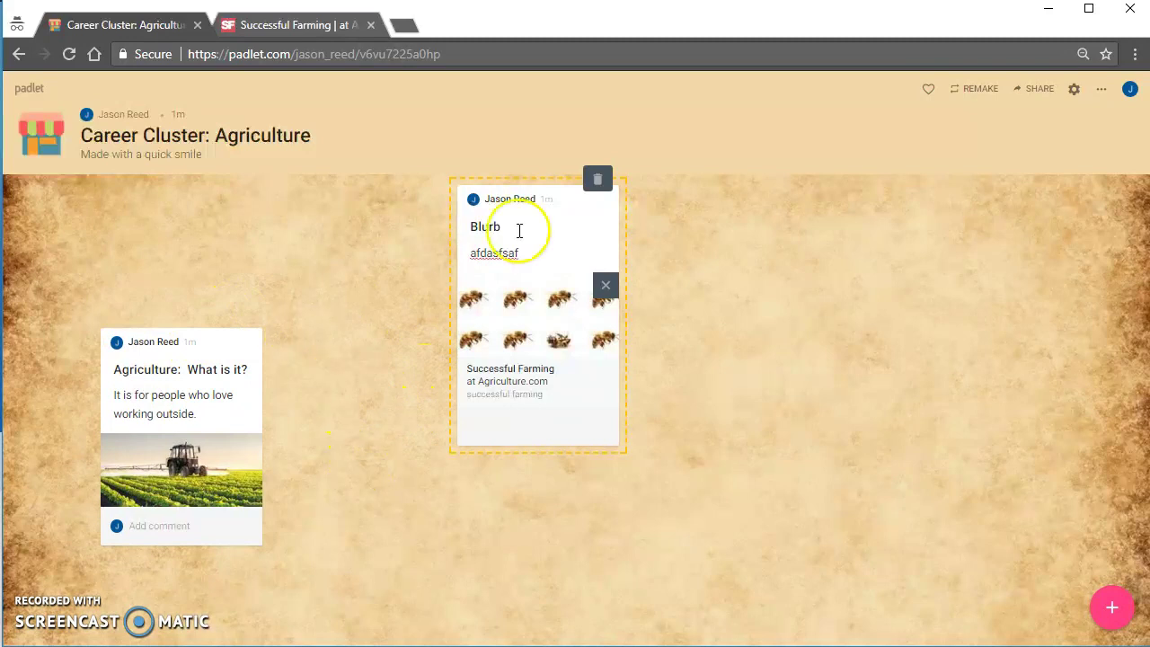
pyautogui.click(680, 231)
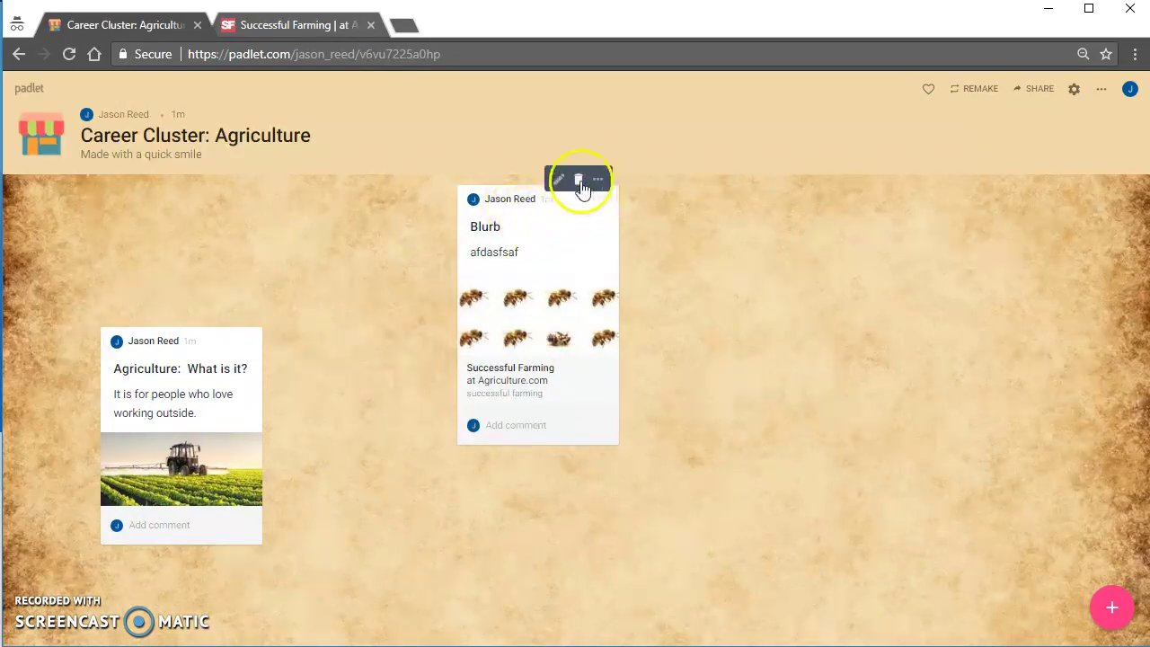
# - Replace the Blurb post's 'afdasfsaf' placeholder with 'words words'
pyautogui.click(561, 180)
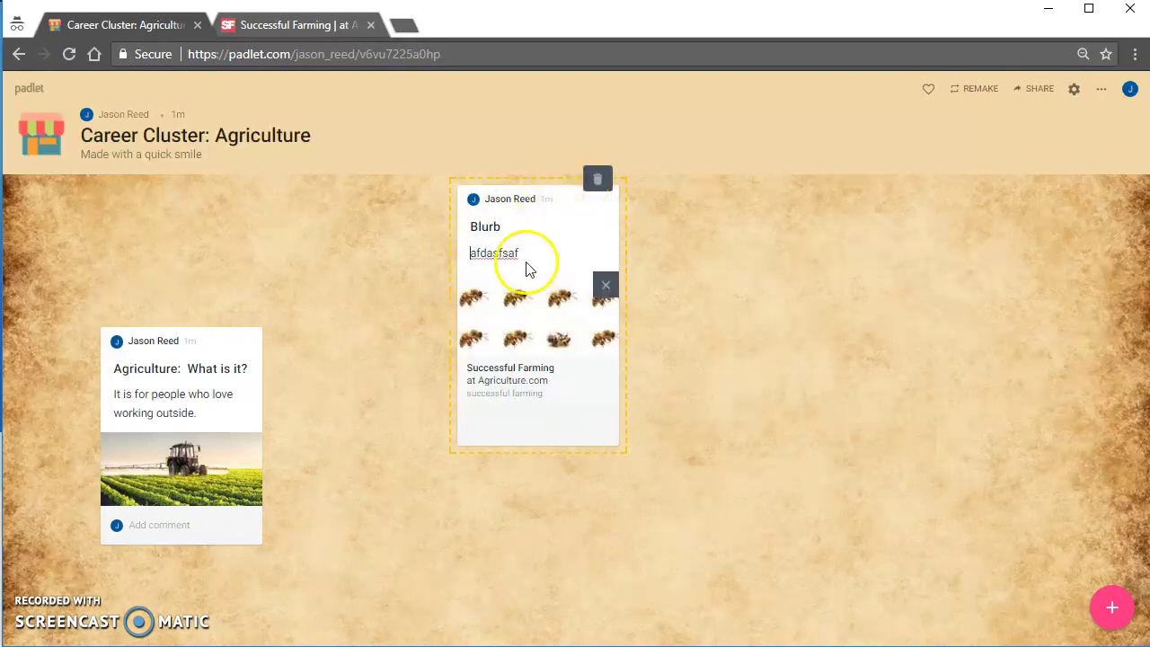
pyautogui.doubleClick(536, 254)
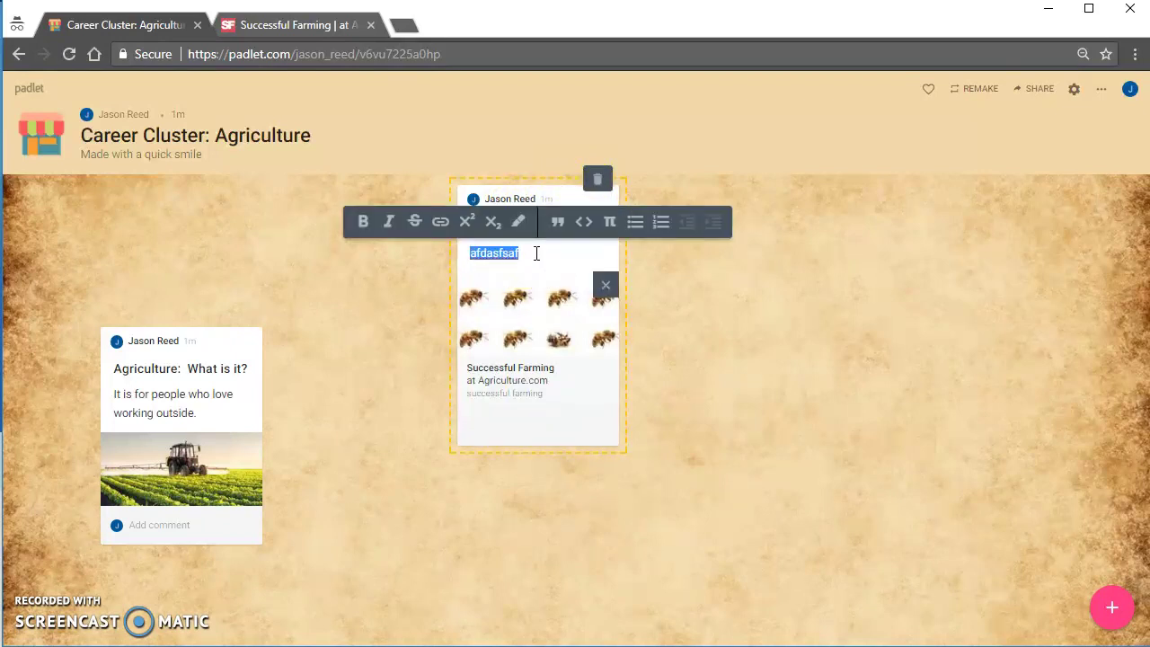
pyautogui.write('words words')
pyautogui.click(650, 282)
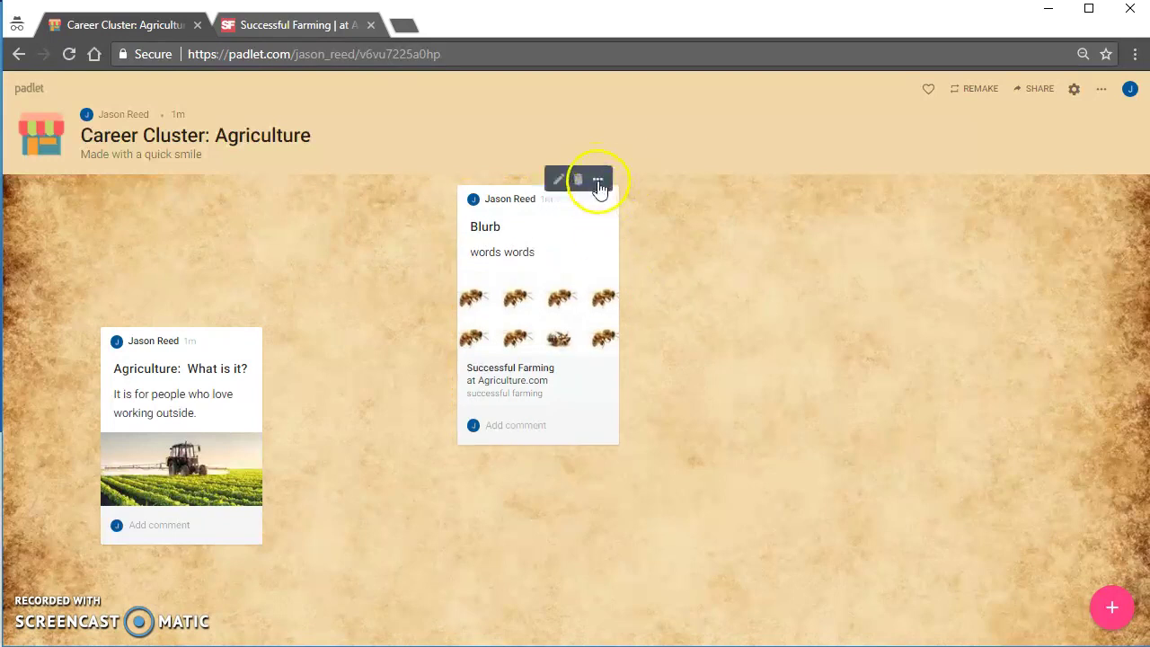
# - Draw a connector arrow from the Blurb post to 'Agriculture: What is it?'
pyautogui.click(601, 191)
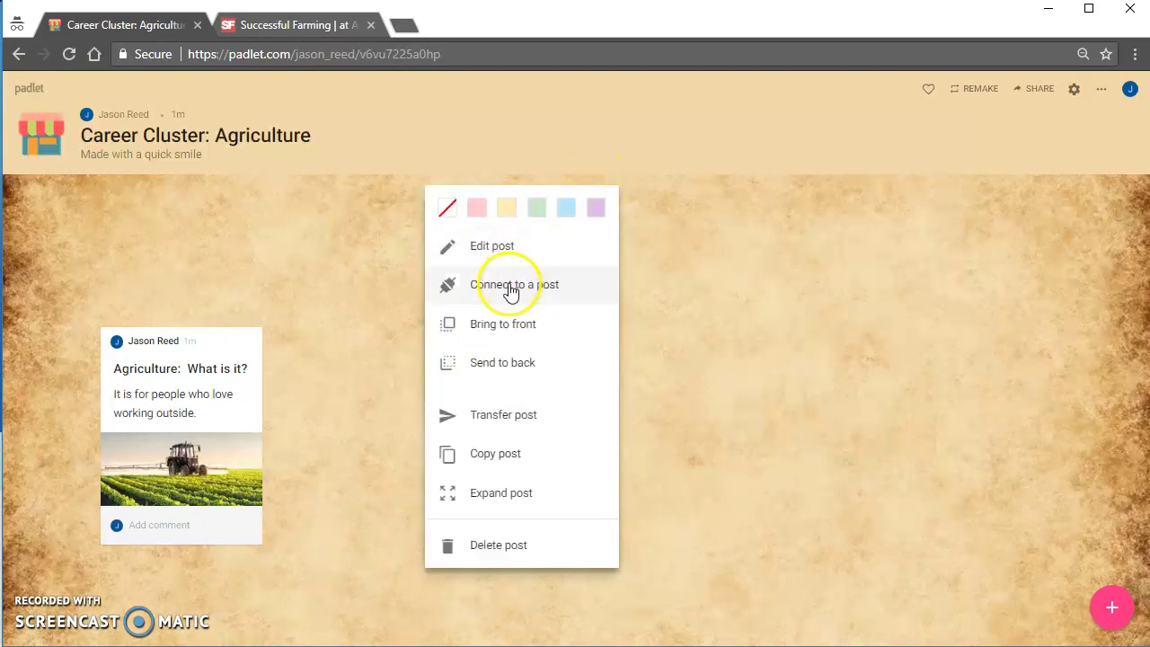
pyautogui.click(509, 286)
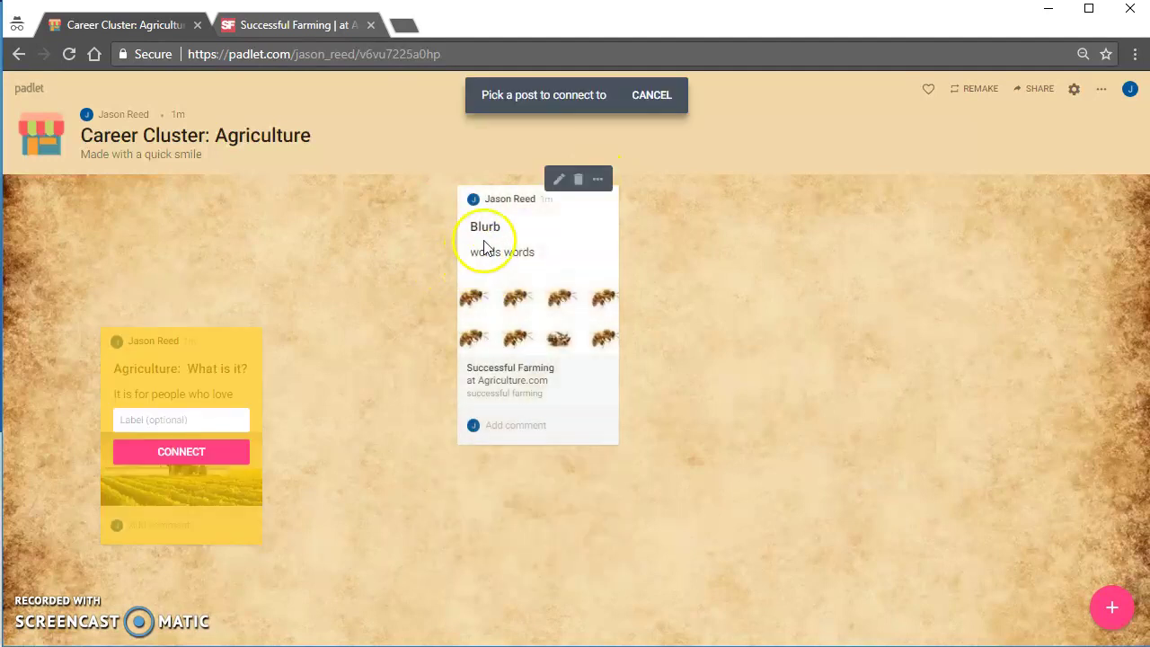
pyautogui.click(600, 183)
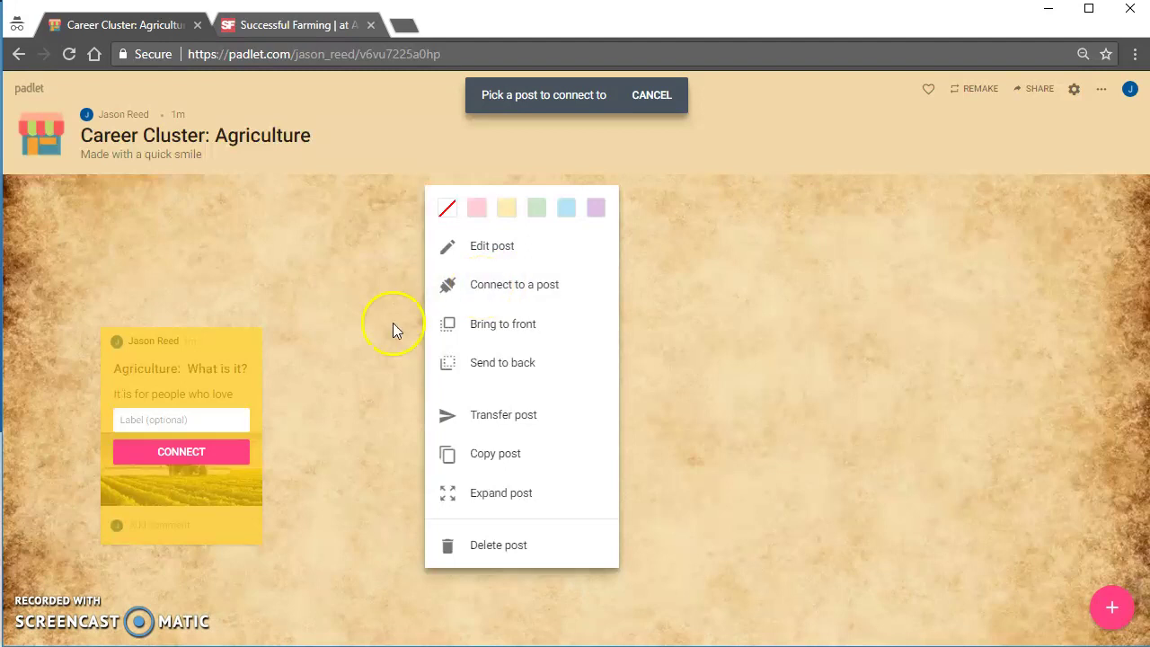
pyautogui.click(713, 586)
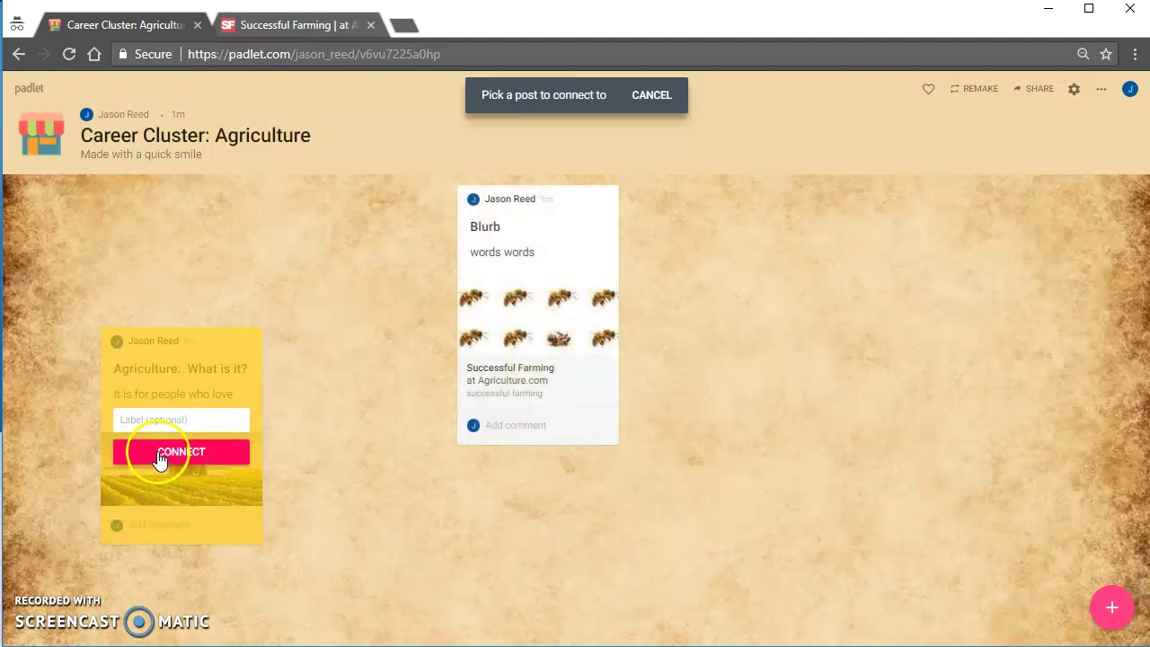
pyautogui.click(160, 459)
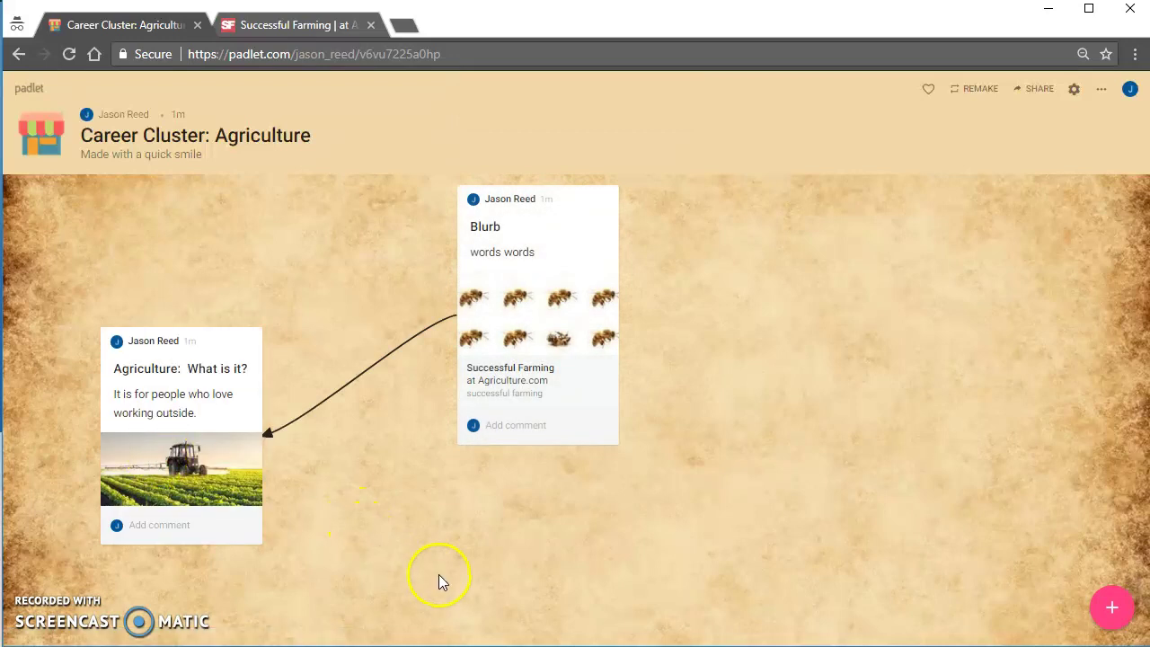
# - Add a post titled 'dafsaf' near the bottom of the board
pyautogui.doubleClick(829, 372)
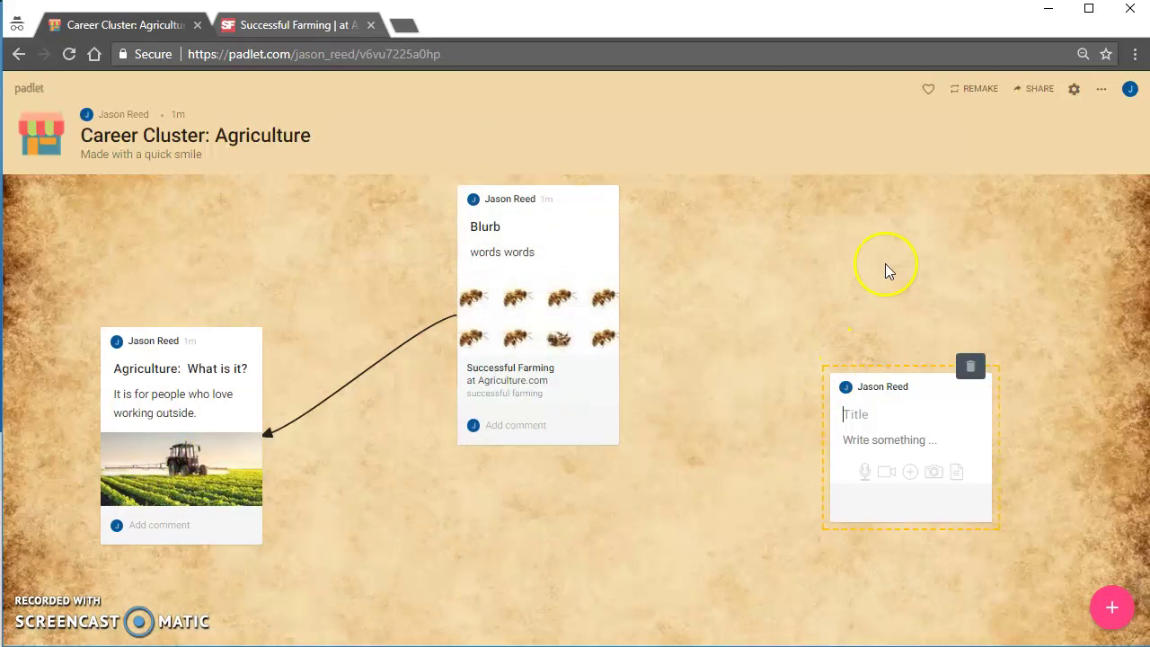
pyautogui.doubleClick(845, 234)
pyautogui.click(618, 532)
pyautogui.doubleClick(617, 531)
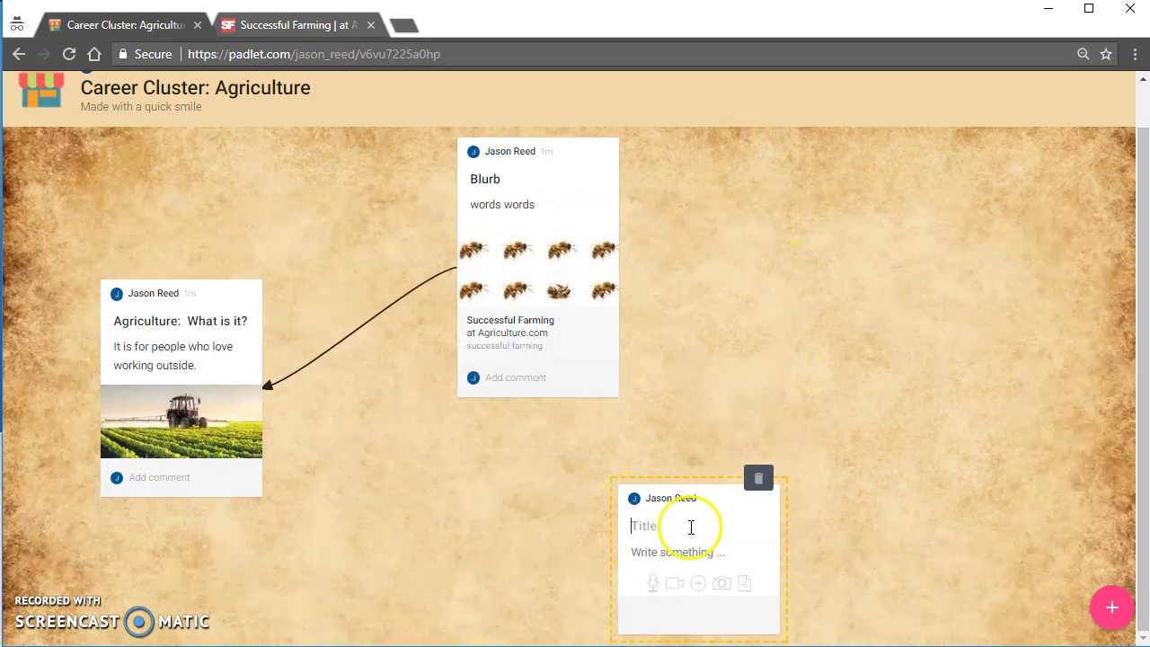
pyautogui.write('dafsaf')
pyautogui.click(815, 338)
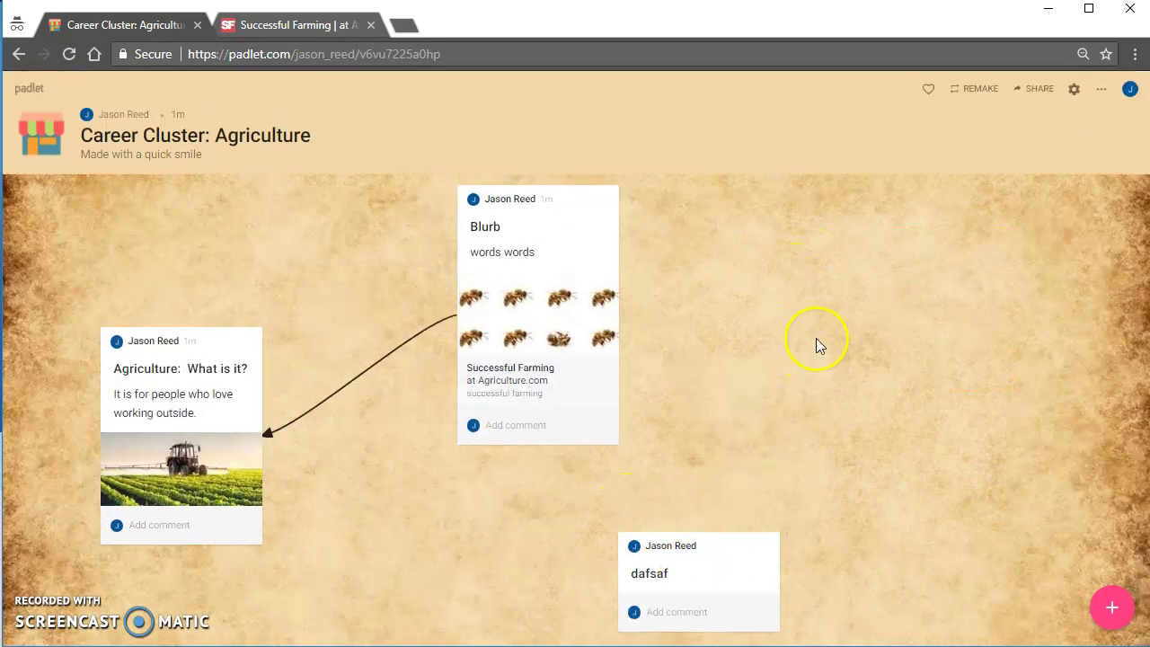
# - Add a post titled 'afdaf' on the right side of the board
pyautogui.doubleClick(838, 264)
pyautogui.write('afdaf')
pyautogui.click(718, 287)
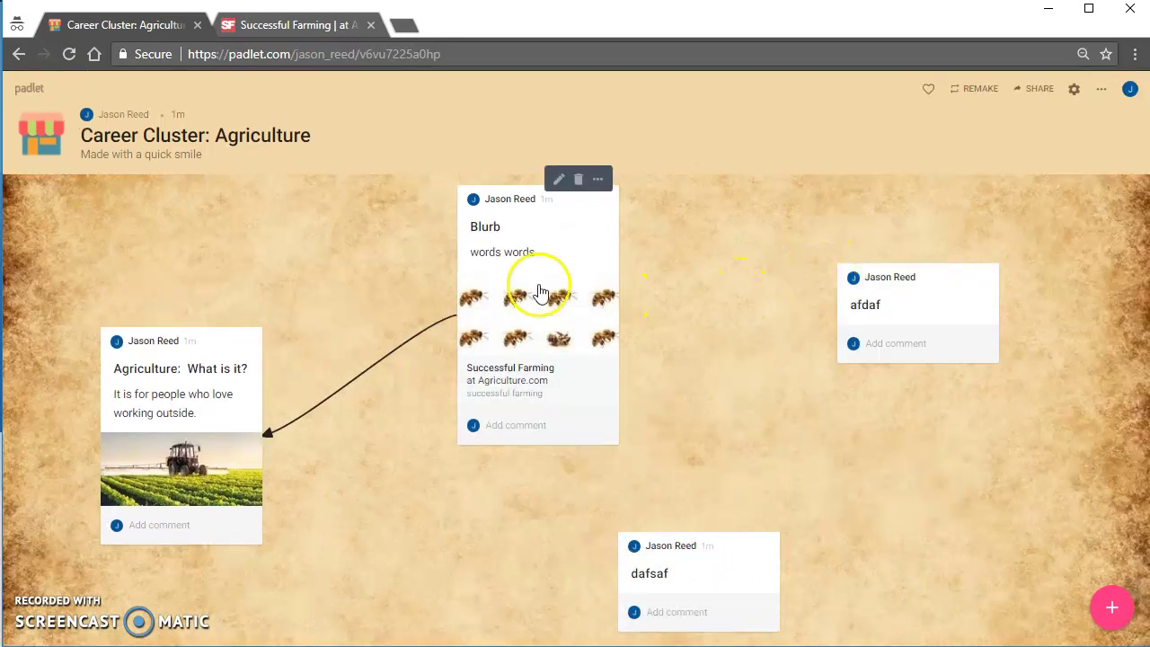
pyautogui.click(598, 181)
# - Choose Connect to a post and link Blurb to the 'dafsaf' post
pyautogui.click(467, 286)
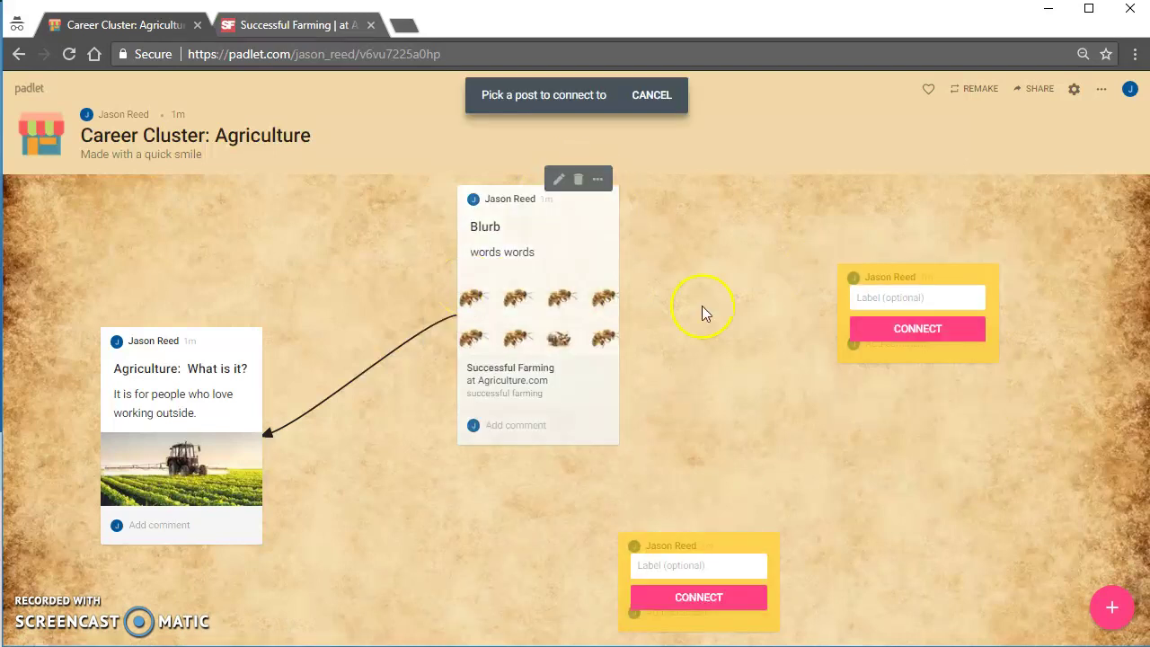
pyautogui.click(692, 597)
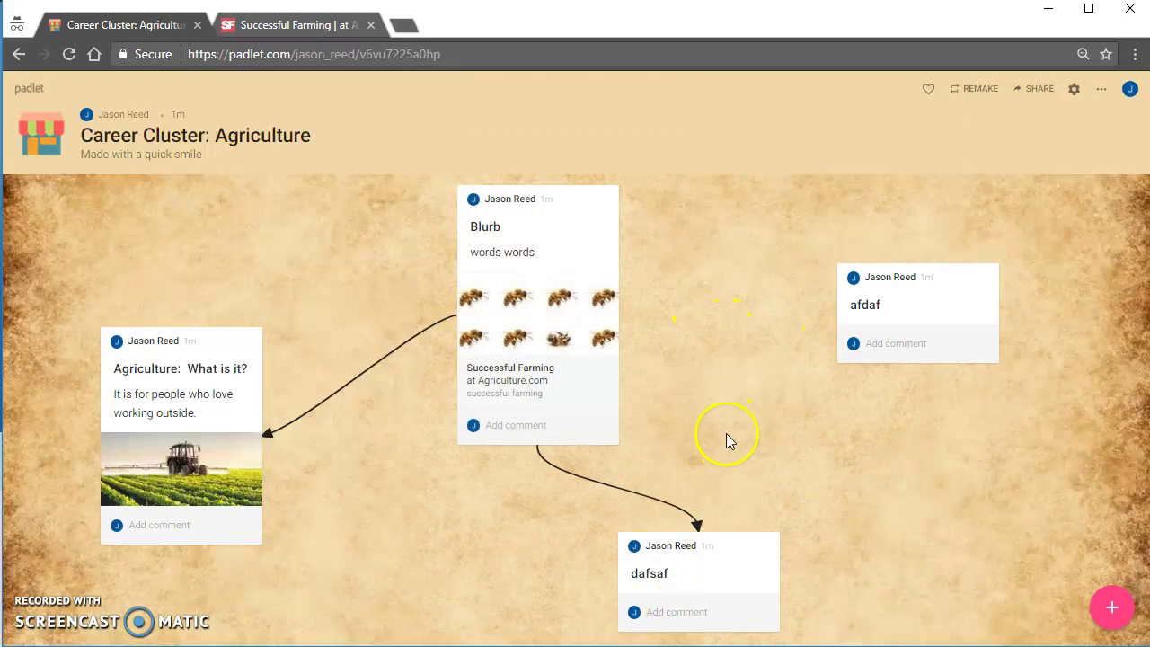